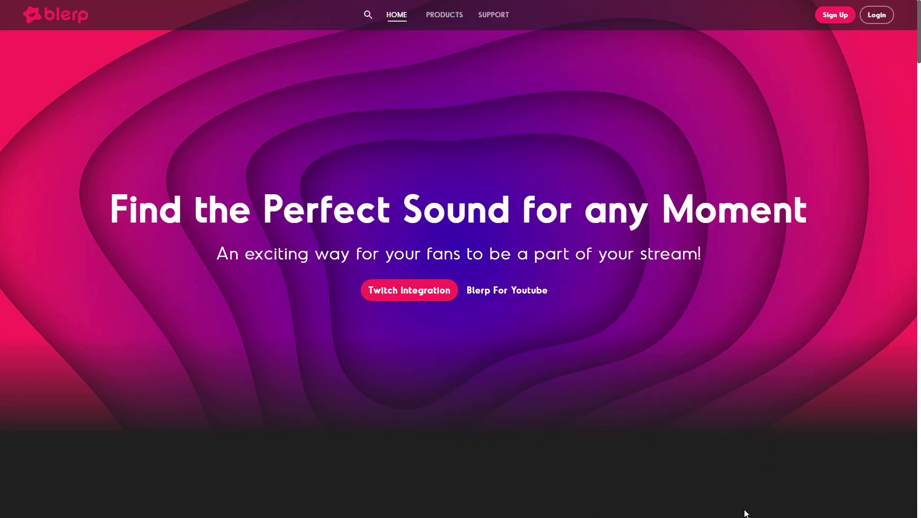
Log in with Twitch, trim the username, enter the birthday, accept the terms, and open the Twitch dashboard
{"action": "left_click", "coordinate": [872, 16]}
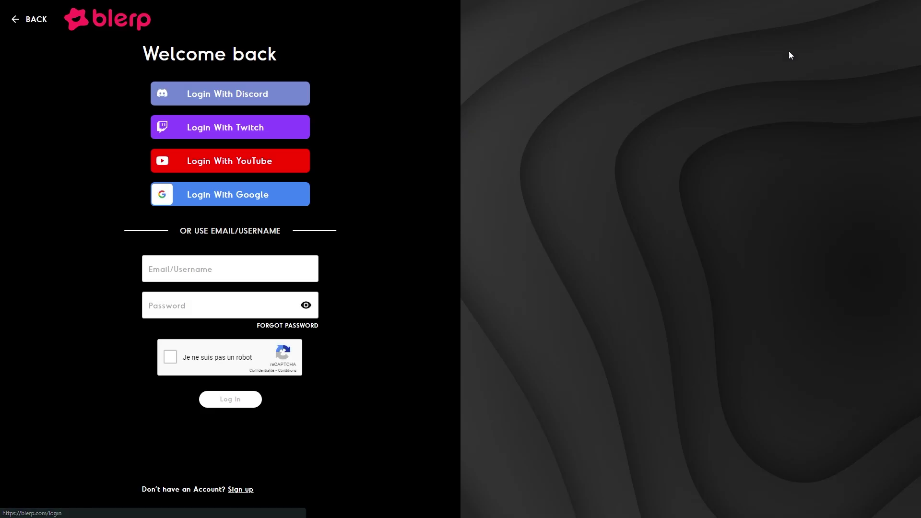
{"action": "left_click", "coordinate": [265, 140]}
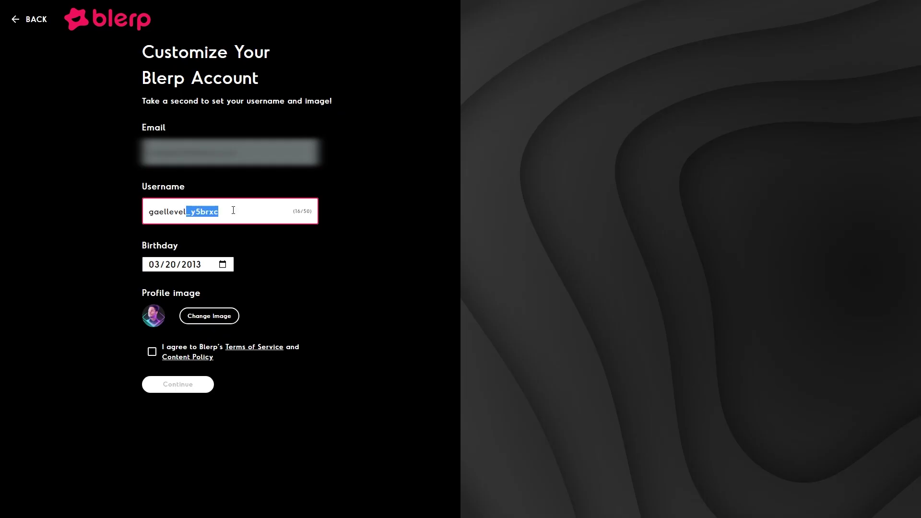
{"action": "key", "text": "BackSpace"}
{"action": "left_click", "coordinate": [177, 270]}
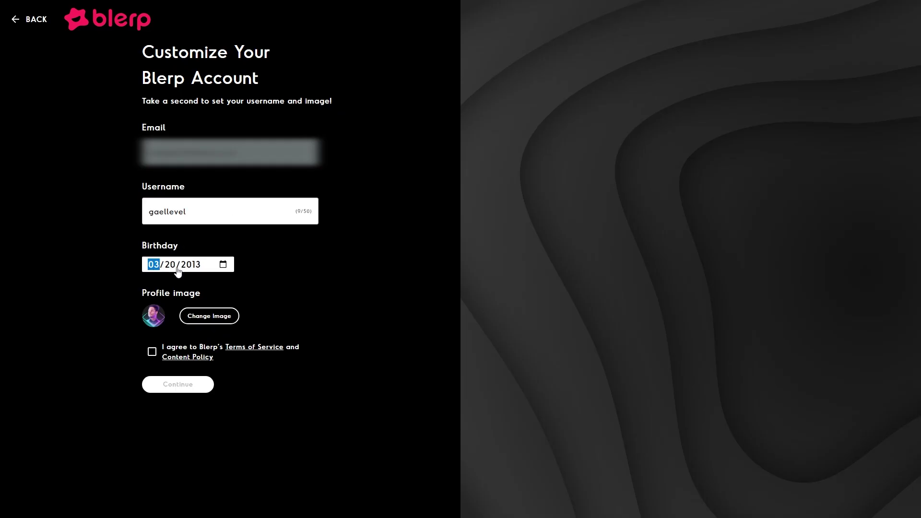
{"action": "type", "text": "09111990"}
{"action": "left_click", "coordinate": [152, 352]}
{"action": "left_click", "coordinate": [172, 386]}
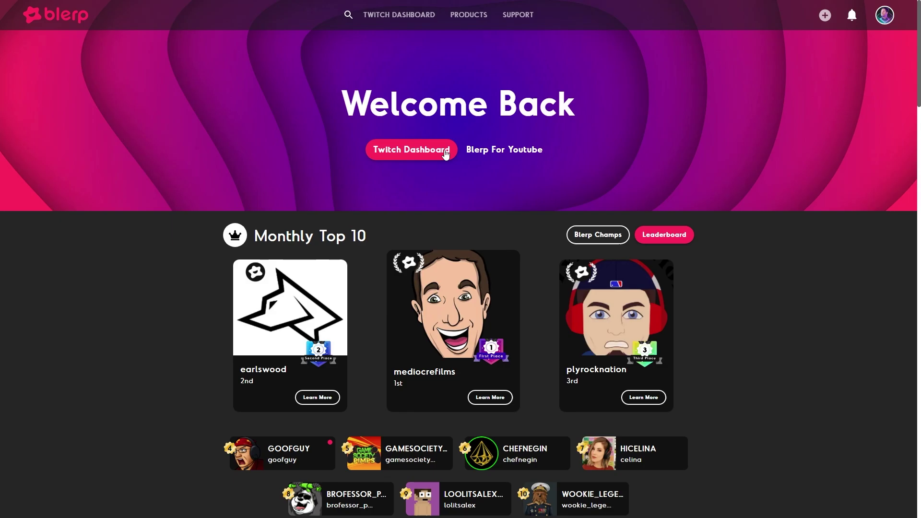
{"action": "left_click", "coordinate": [422, 150]}
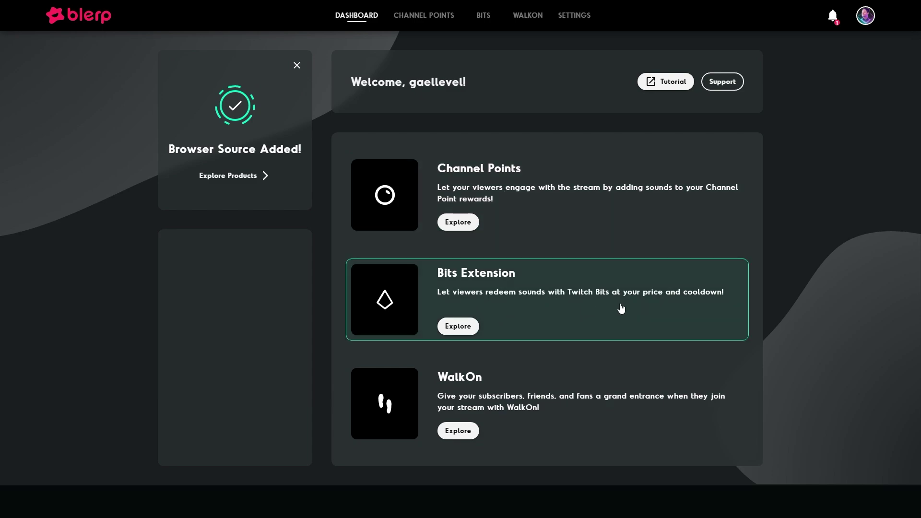
Open the Channel Points sound picker and load more sounds into the grid
{"action": "left_click", "coordinate": [470, 222]}
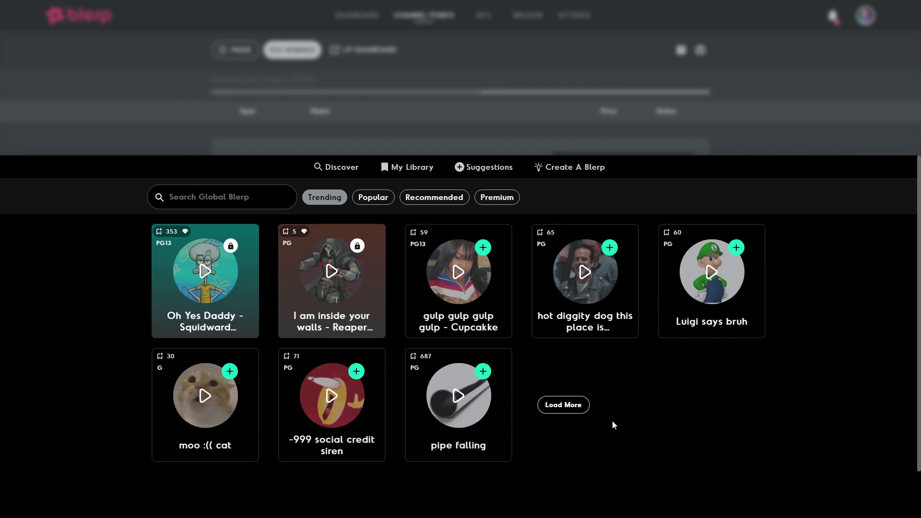
{"action": "left_click", "coordinate": [564, 410]}
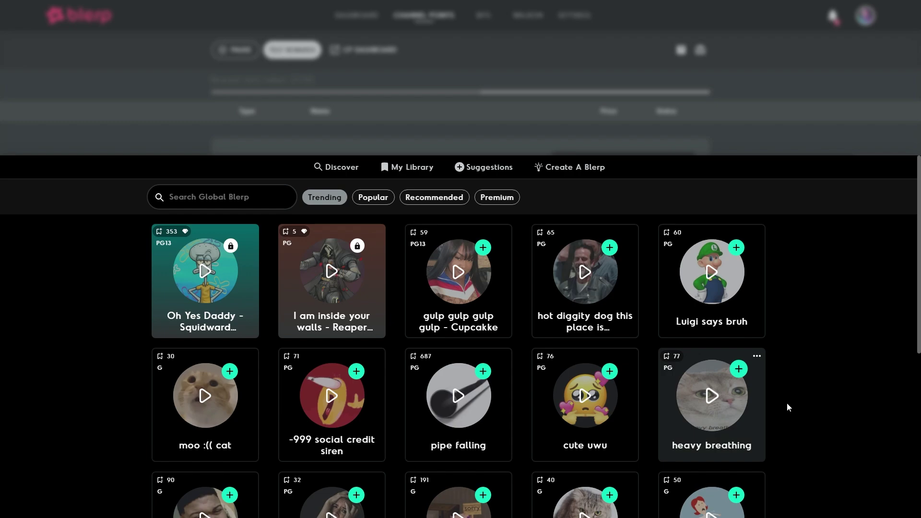
{"action": "scroll", "coordinate": [815, 370], "scroll_direction": "down", "scroll_amount": 3}
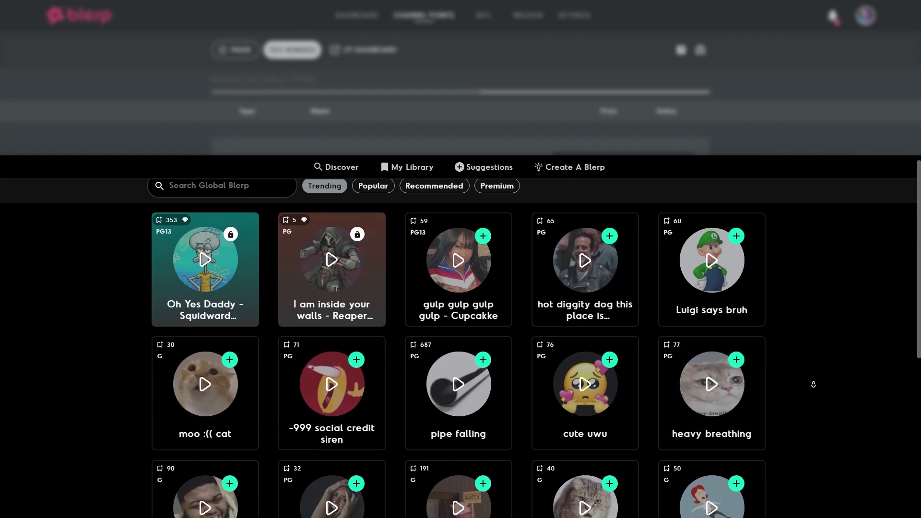
{"action": "scroll", "coordinate": [810, 373], "scroll_direction": "down", "scroll_amount": 10}
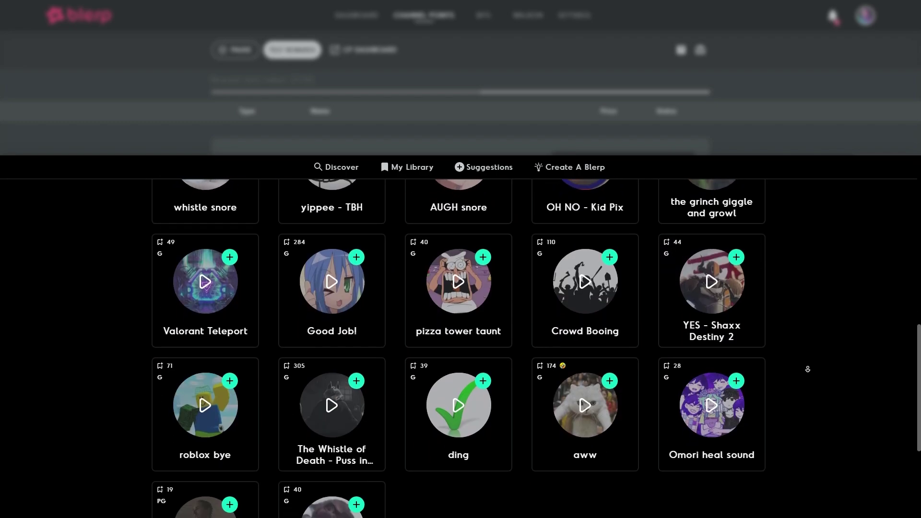
{"action": "scroll", "coordinate": [761, 286], "scroll_direction": "up", "scroll_amount": 15}
Preview the Luigi says bruh, Reaper and cartoon slip sfx sounds
{"action": "left_click", "coordinate": [761, 286]}
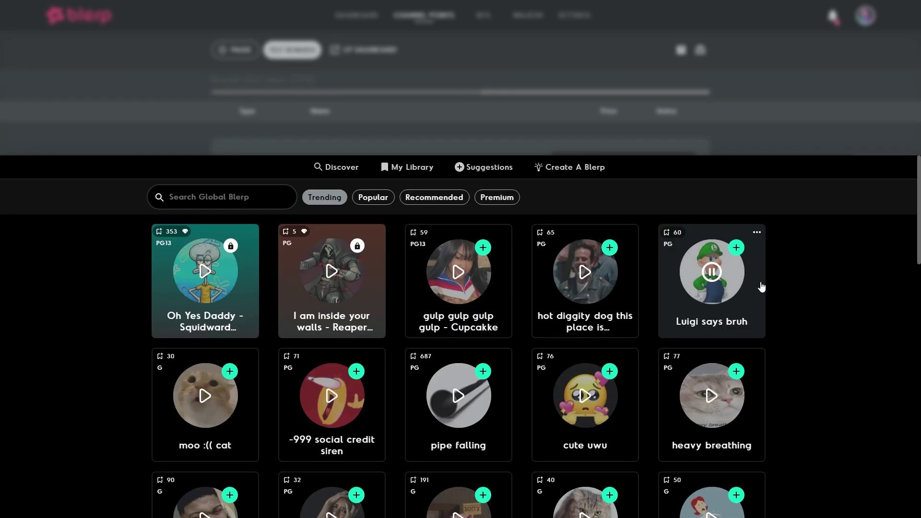
{"action": "left_click", "coordinate": [301, 277]}
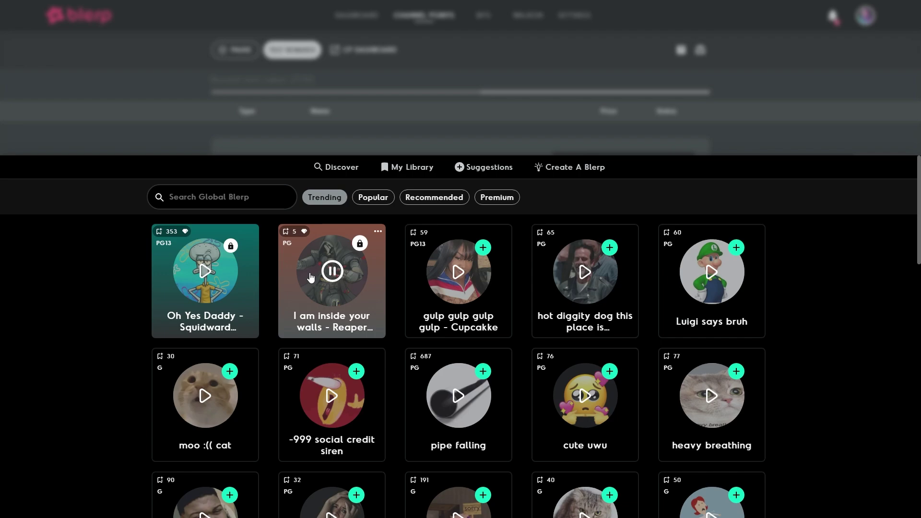
{"action": "scroll", "coordinate": [310, 277], "scroll_direction": "down", "scroll_amount": 5}
{"action": "left_click", "coordinate": [714, 233]}
{"action": "scroll", "coordinate": [715, 234], "scroll_direction": "up", "scroll_amount": 2}
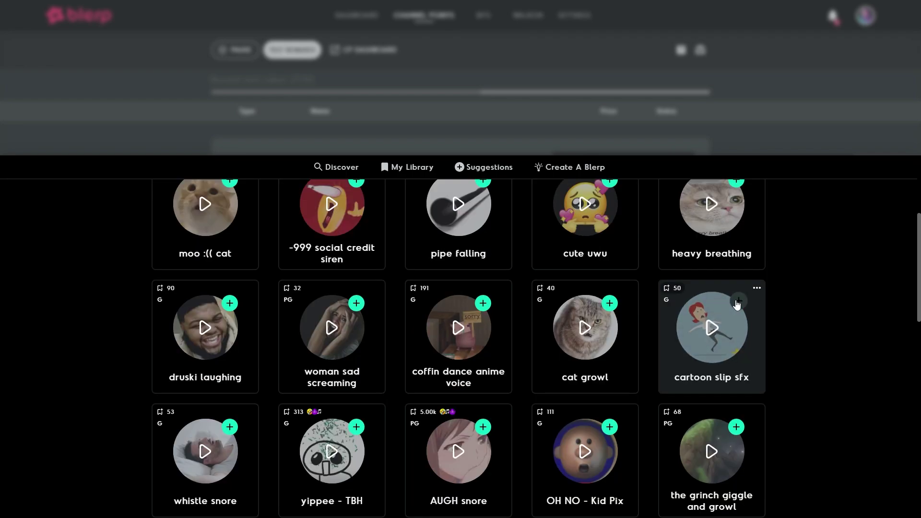
Start a cartoon slip sfx reward with higher volume, an edited point amount and a 2-minute cooldown
{"action": "left_click", "coordinate": [738, 301]}
{"action": "left_click_drag", "start_coordinate": [505, 179], "coordinate": [540, 194]}
{"action": "left_click_drag", "start_coordinate": [473, 258], "coordinate": [465, 259]}
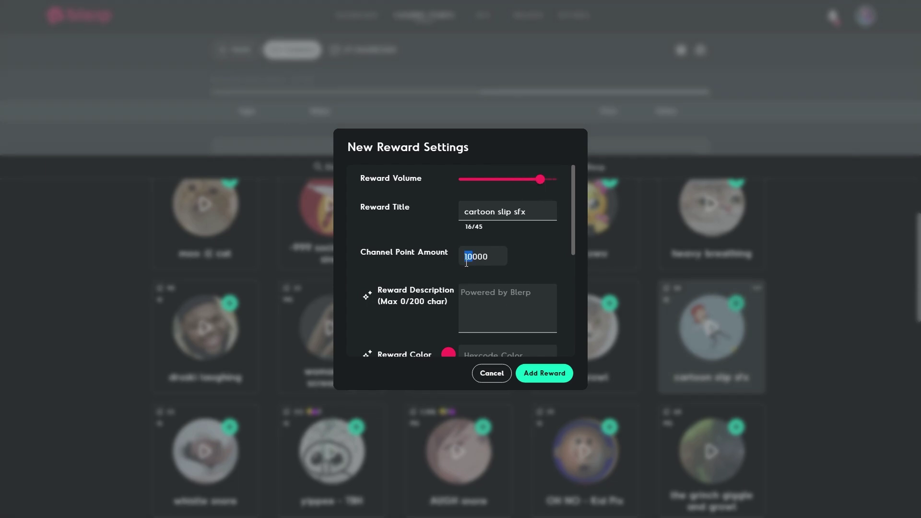
{"action": "type", "text": "2"}
{"action": "scroll", "coordinate": [413, 259], "scroll_direction": "down", "scroll_amount": 2}
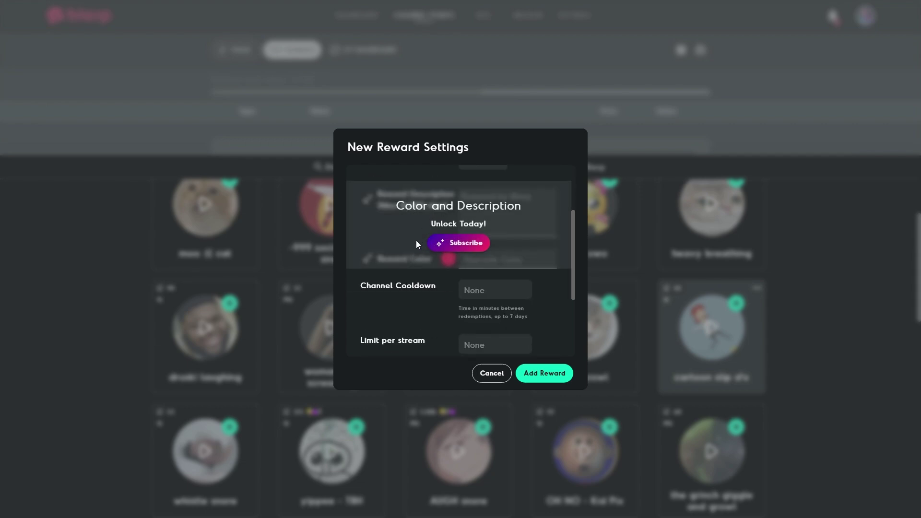
{"action": "scroll", "coordinate": [422, 309], "scroll_direction": "down", "scroll_amount": 2}
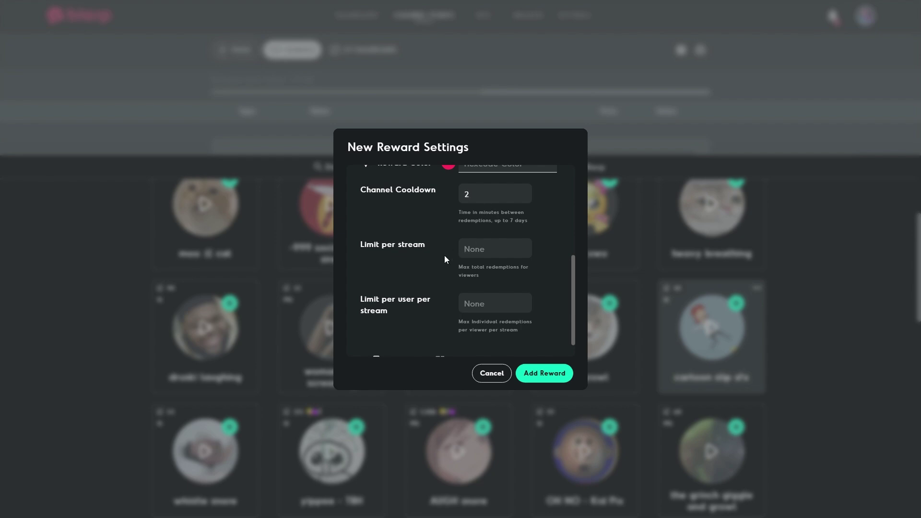
{"action": "scroll", "coordinate": [444, 255], "scroll_direction": "down", "scroll_amount": 1}
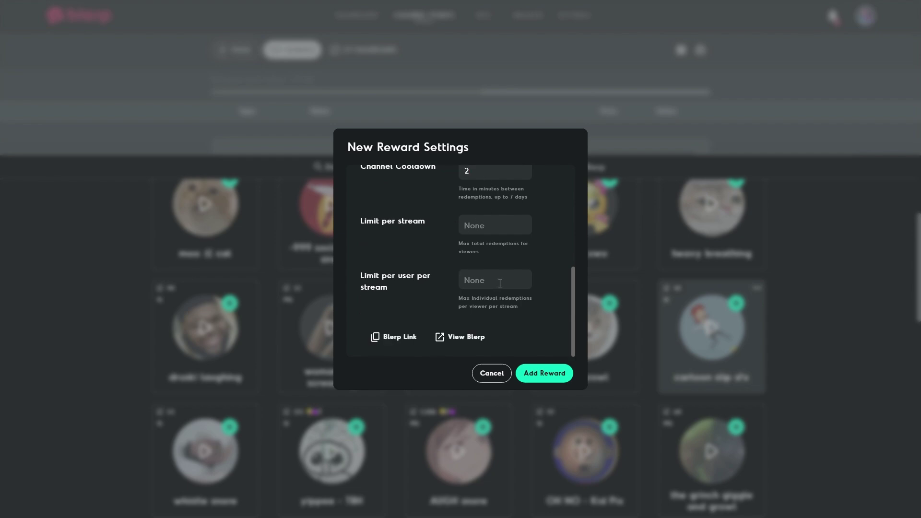
Add the cartoon slip sfx reward and copy its browser-source URL
{"action": "left_click", "coordinate": [401, 337]}
{"action": "left_click", "coordinate": [559, 376]}
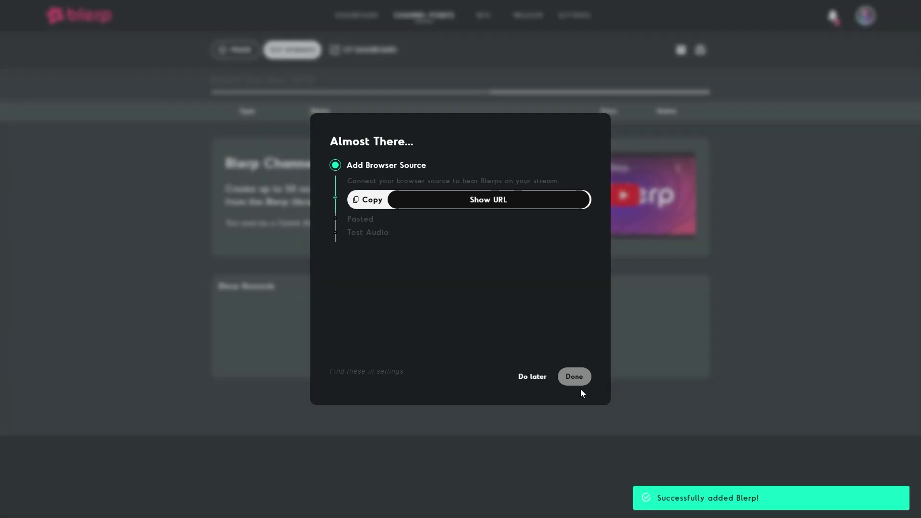
{"action": "left_click", "coordinate": [364, 203]}
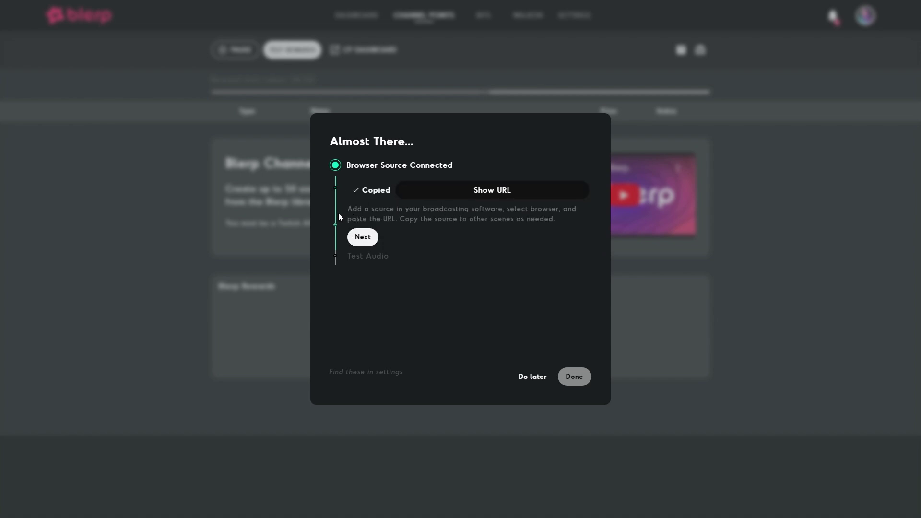
In OBS, create a browser source named Blerp using the pasted Blerp overlay URL
{"action": "left_click", "coordinate": [367, 242]}
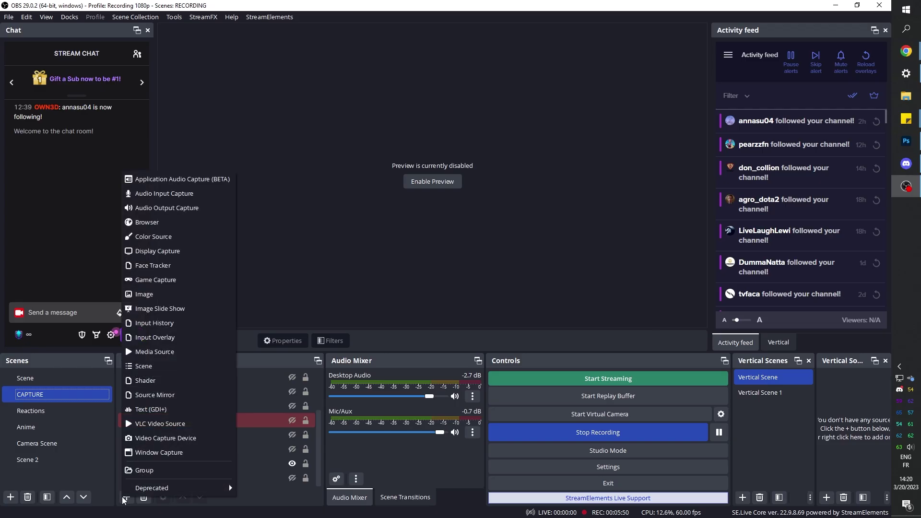
{"action": "left_click", "coordinate": [197, 224]}
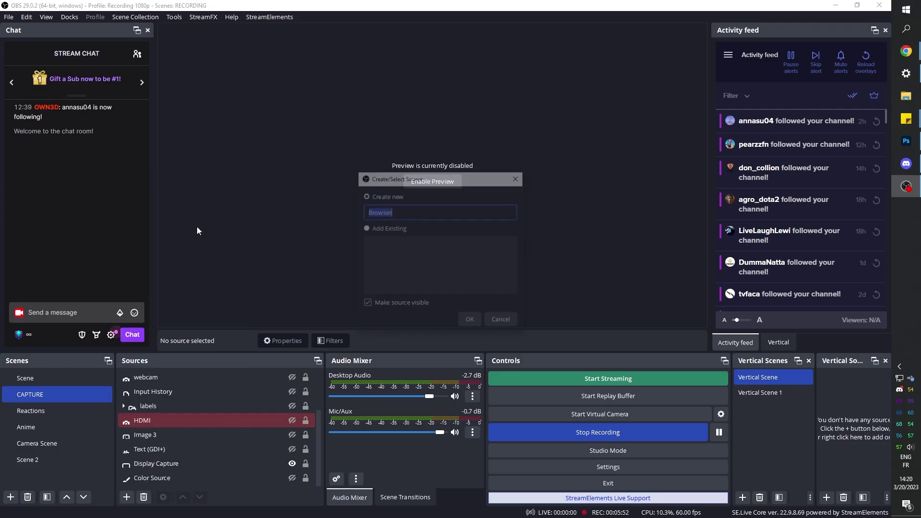
{"action": "type", "text": "Blerp"}
{"action": "key", "text": "Return"}
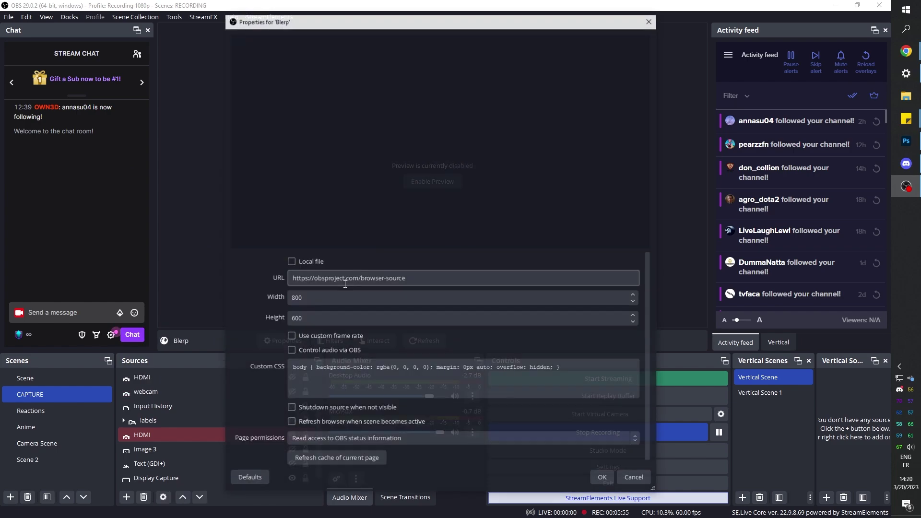
{"action": "key", "text": "ctrl+a"}
{"action": "key", "text": "ctrl+v"}
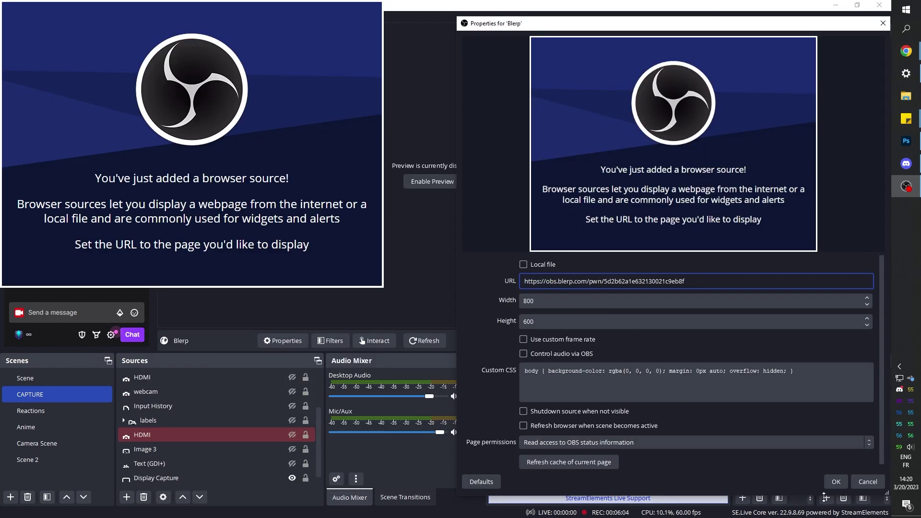
{"action": "left_click", "coordinate": [835, 482]}
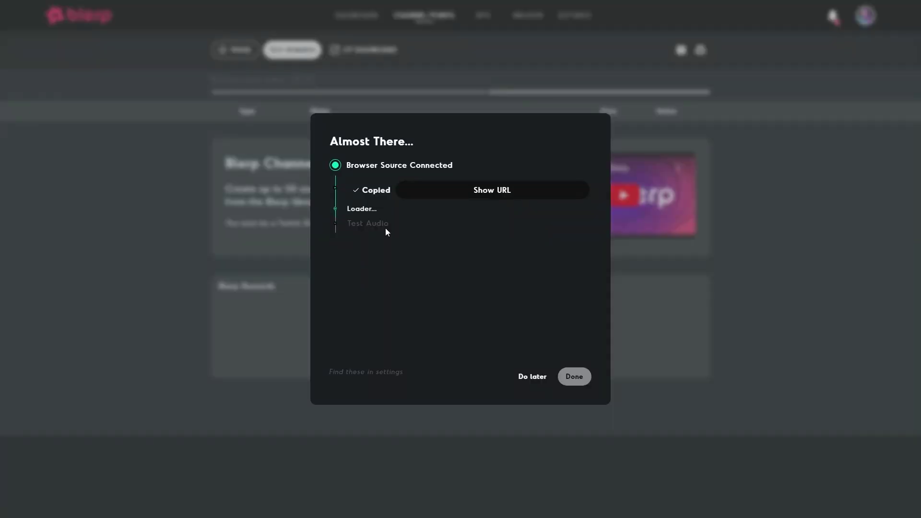
Play the Blerp test sound and confirm it was heard
{"action": "left_click", "coordinate": [374, 271]}
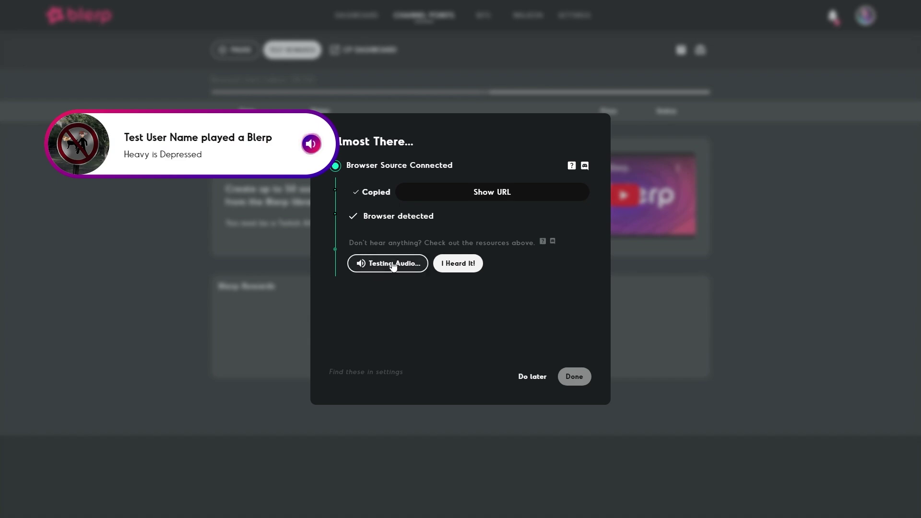
{"action": "left_click", "coordinate": [447, 263]}
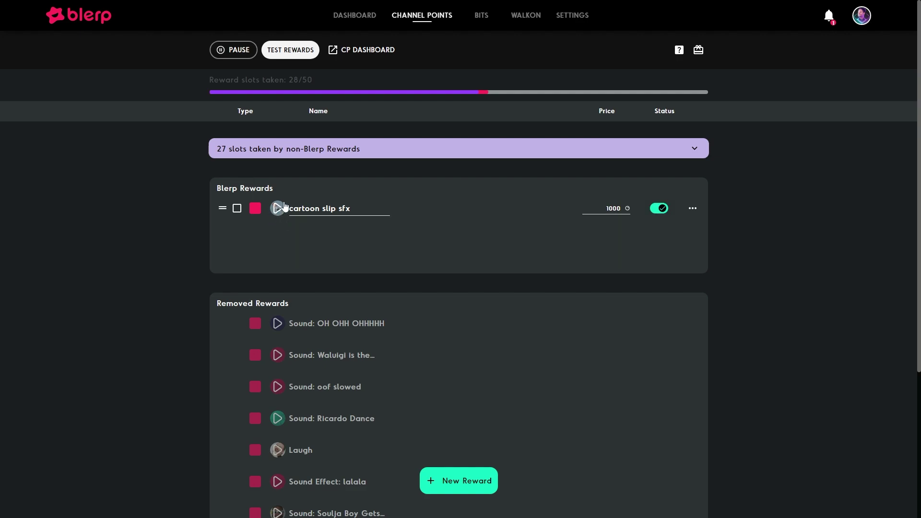
Start a new single-sound reward and preview the roblox bye sound
{"action": "scroll", "coordinate": [284, 207], "scroll_direction": "down", "scroll_amount": 4}
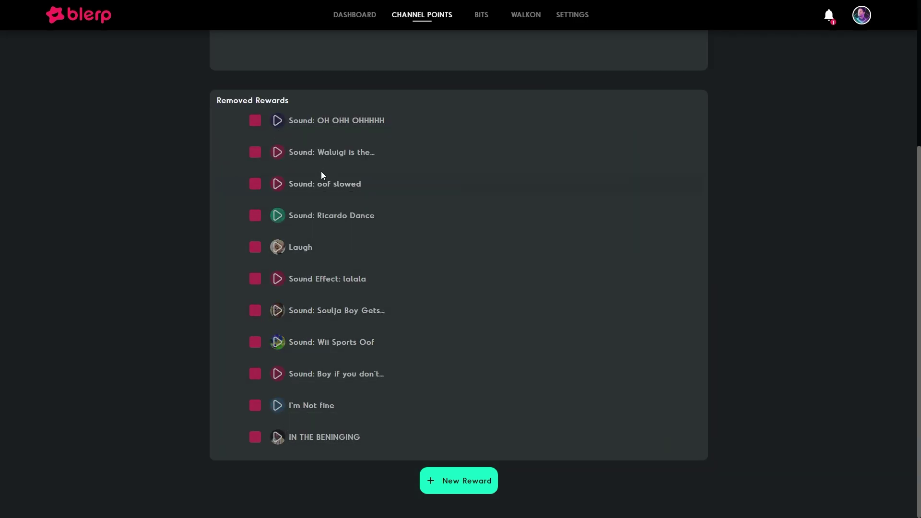
{"action": "scroll", "coordinate": [321, 295], "scroll_direction": "up", "scroll_amount": 4}
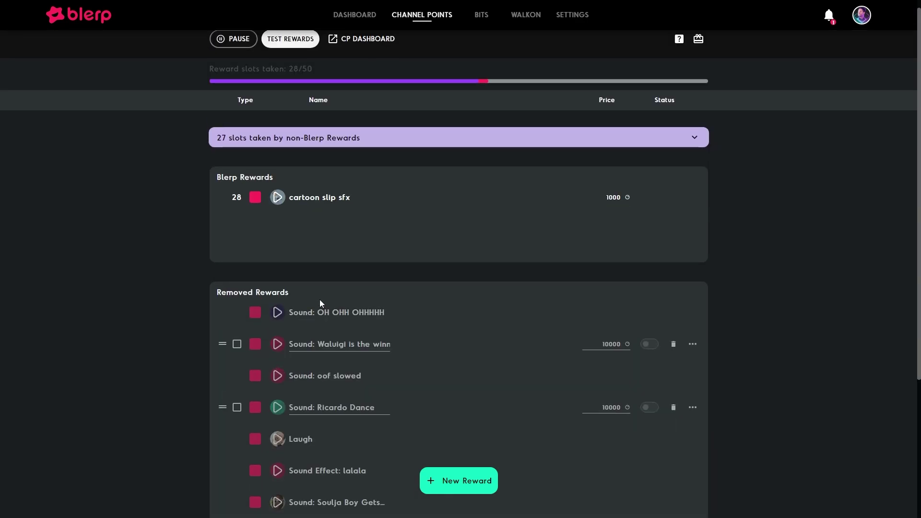
{"action": "left_click", "coordinate": [472, 487]}
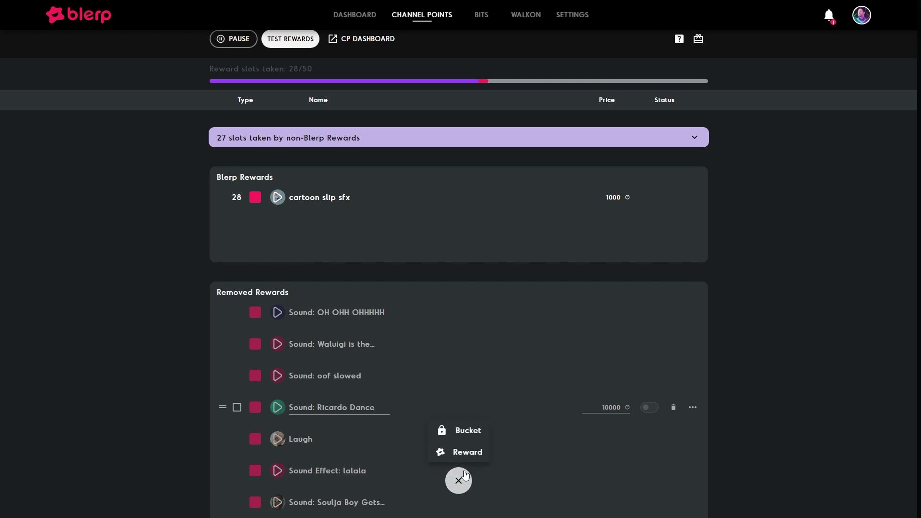
{"action": "left_click", "coordinate": [455, 452]}
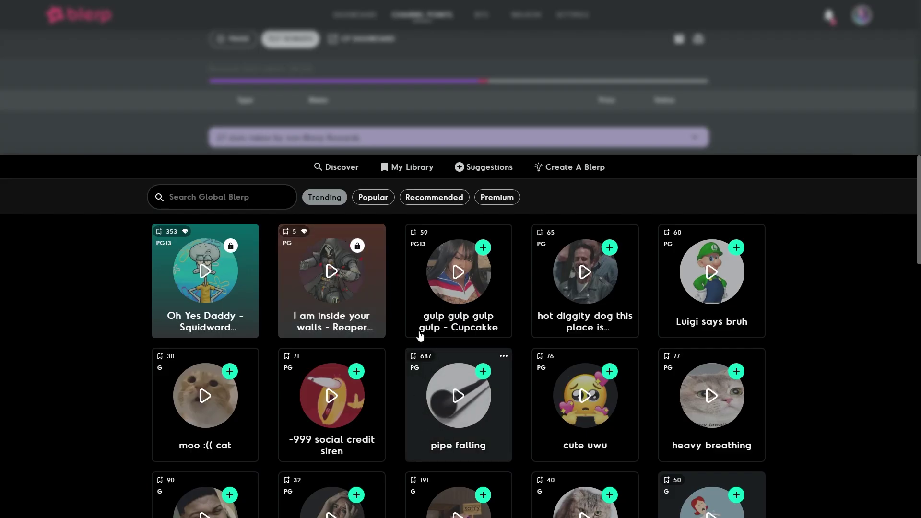
{"action": "scroll", "coordinate": [412, 350], "scroll_direction": "down", "scroll_amount": 5}
{"action": "scroll", "coordinate": [401, 364], "scroll_direction": "down", "scroll_amount": 2}
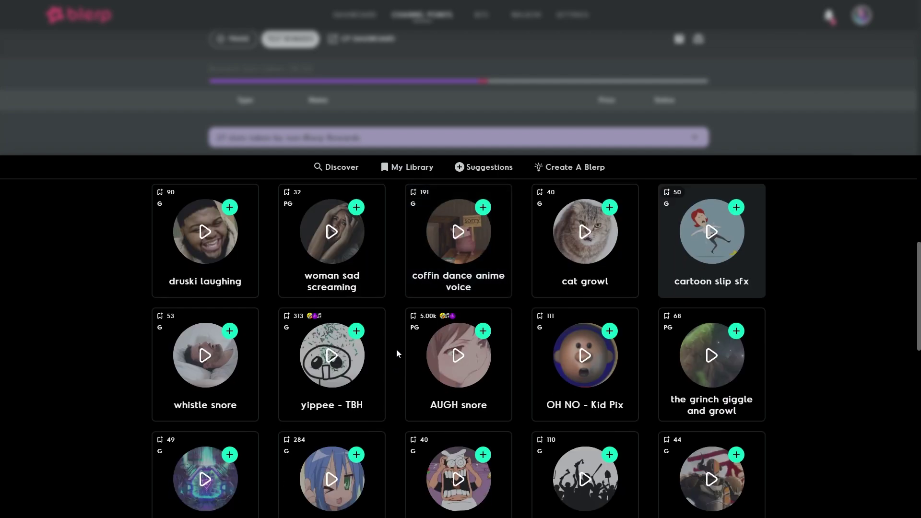
{"action": "scroll", "coordinate": [397, 349], "scroll_direction": "down", "scroll_amount": 5}
{"action": "left_click", "coordinate": [202, 319]}
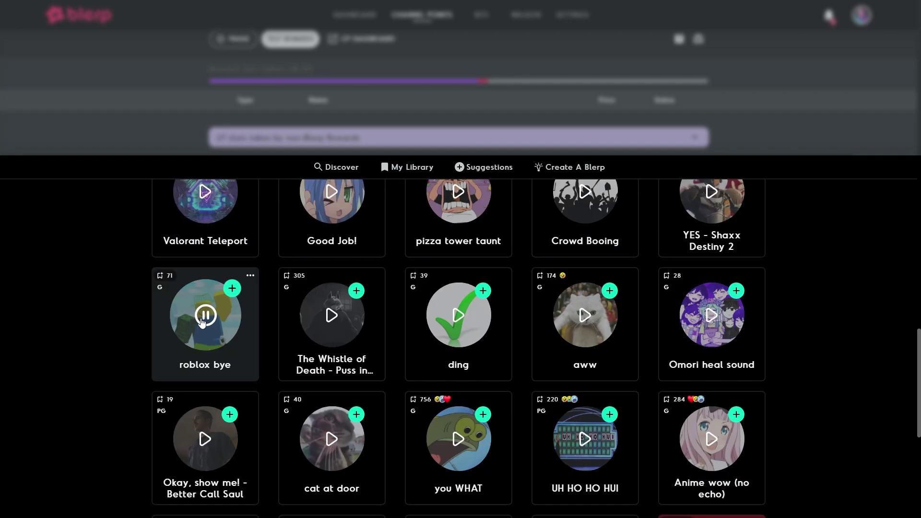
Create a 1000-point roblox bye reward and close the sound browser
{"action": "left_click", "coordinate": [231, 288]}
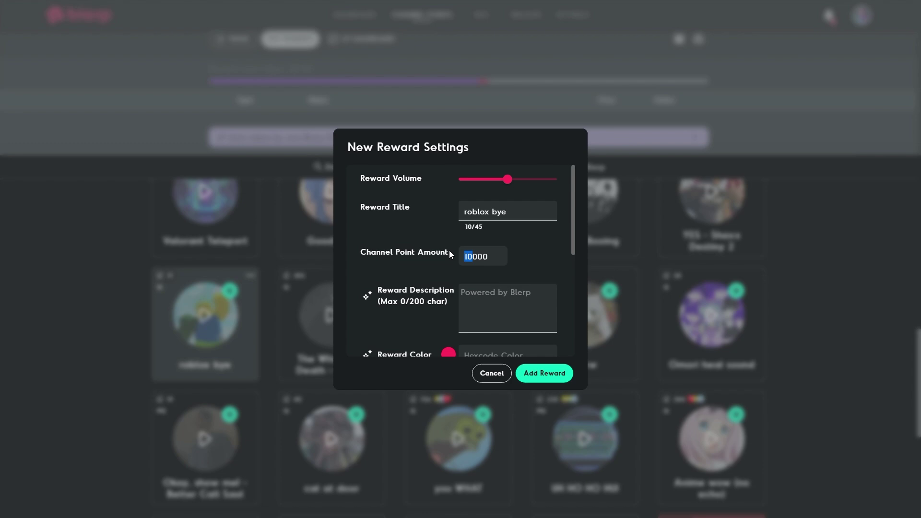
{"action": "type", "text": "1"}
{"action": "scroll", "coordinate": [494, 223], "scroll_direction": "down", "scroll_amount": 3}
{"action": "left_click", "coordinate": [494, 223]}
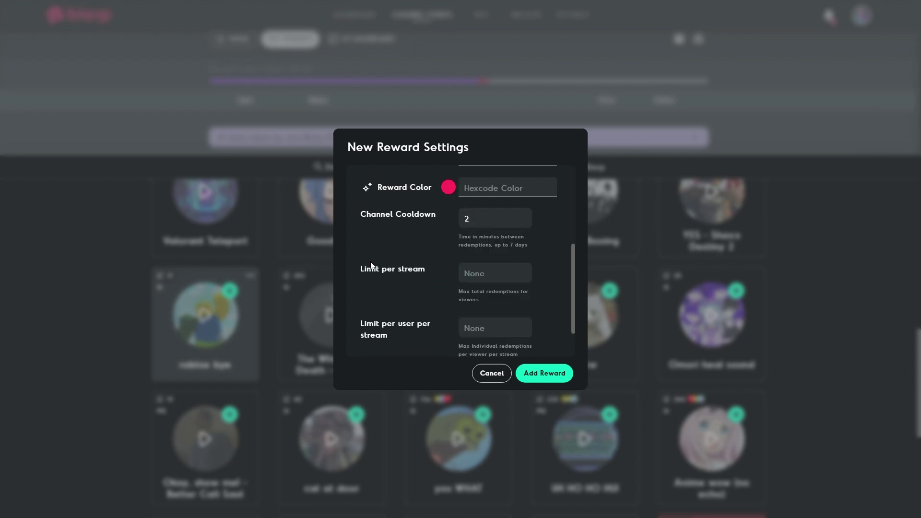
{"action": "scroll", "coordinate": [416, 280], "scroll_direction": "down", "scroll_amount": 1}
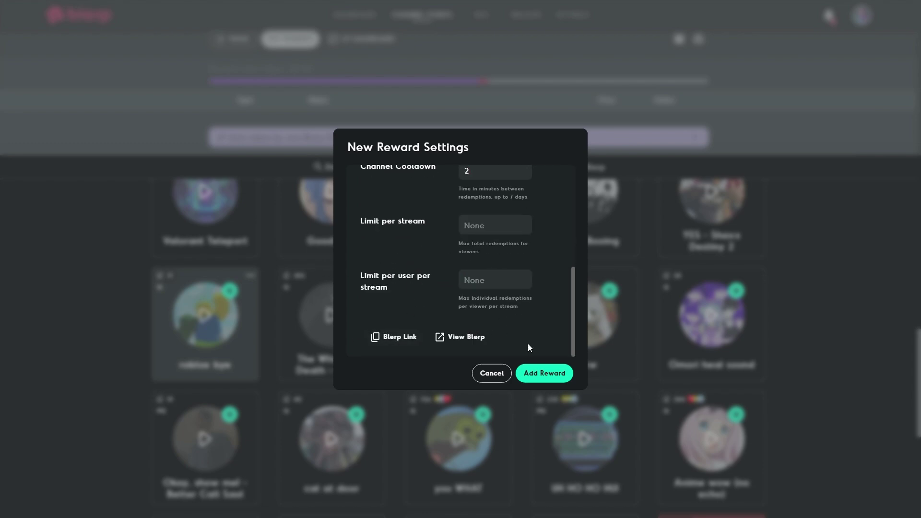
{"action": "left_click", "coordinate": [552, 383]}
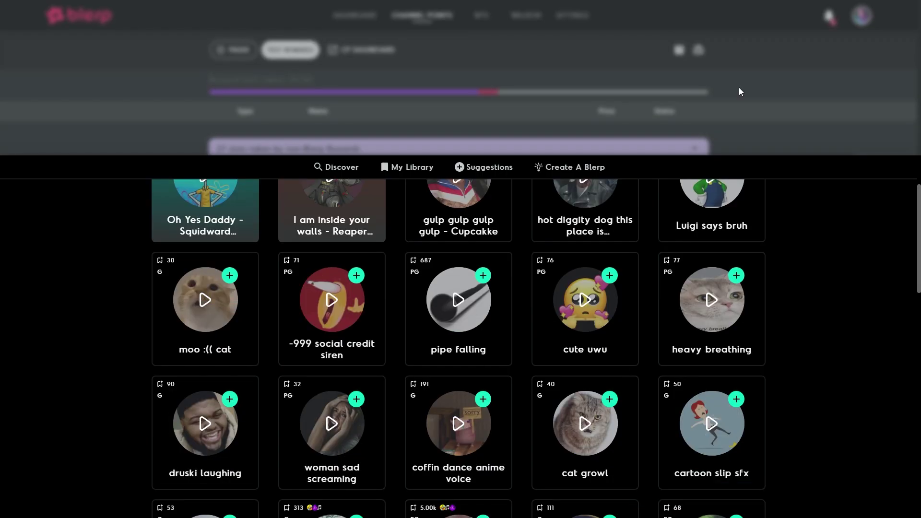
{"action": "left_click", "coordinate": [738, 88]}
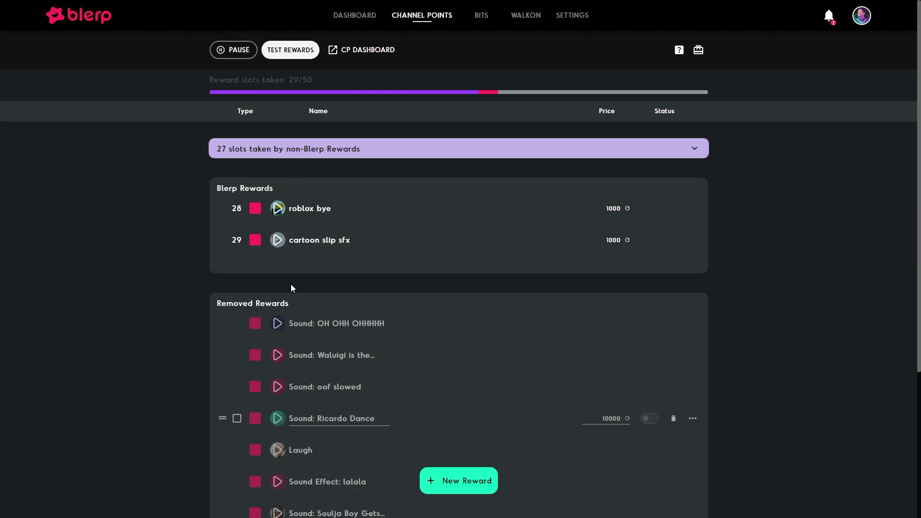
Re-enable IN THE BENINGING, lower its price from 10000 to 1000, and preview it
{"action": "scroll", "coordinate": [180, 267], "scroll_direction": "down", "scroll_amount": 4}
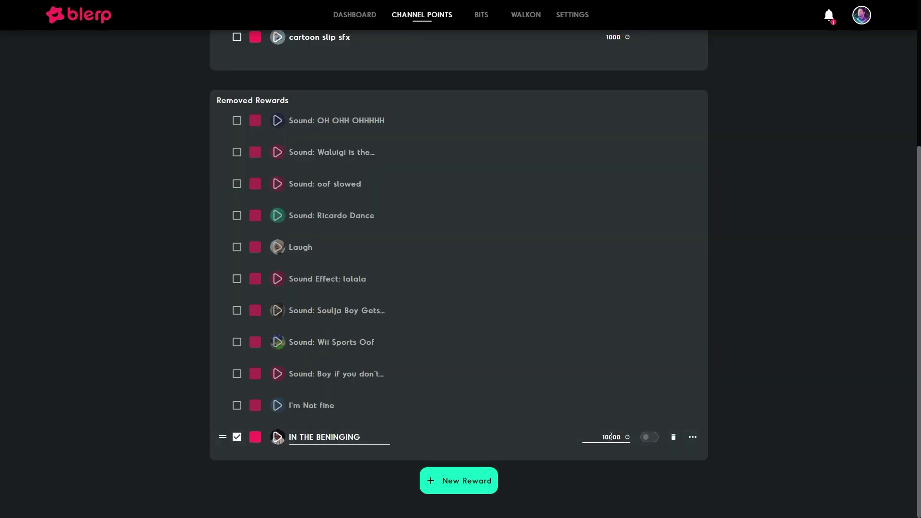
{"action": "left_click", "coordinate": [650, 438]}
{"action": "scroll", "coordinate": [403, 351], "scroll_direction": "up", "scroll_amount": 3}
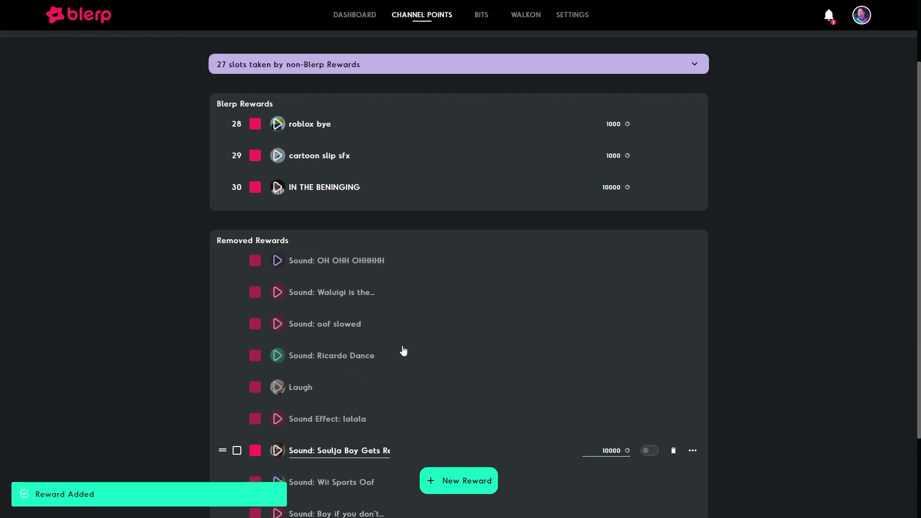
{"action": "scroll", "coordinate": [403, 351], "scroll_direction": "up", "scroll_amount": 2}
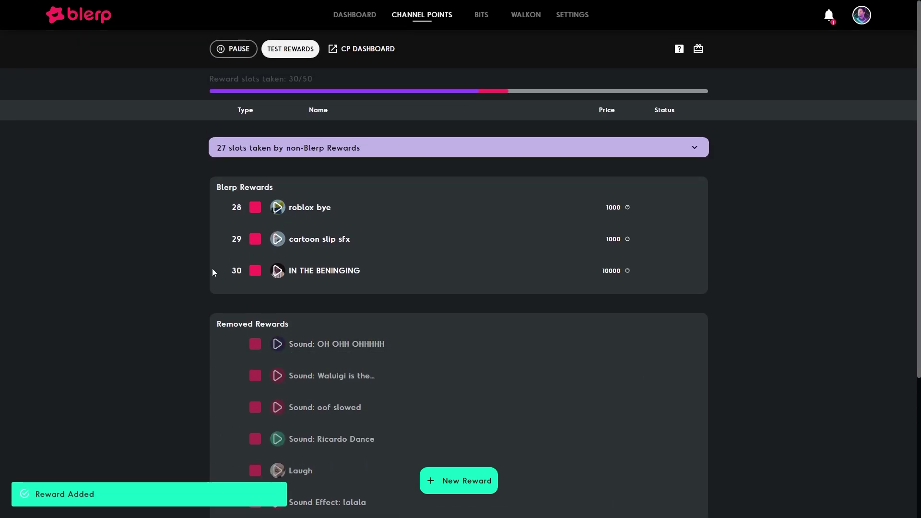
{"action": "left_click", "coordinate": [604, 270]}
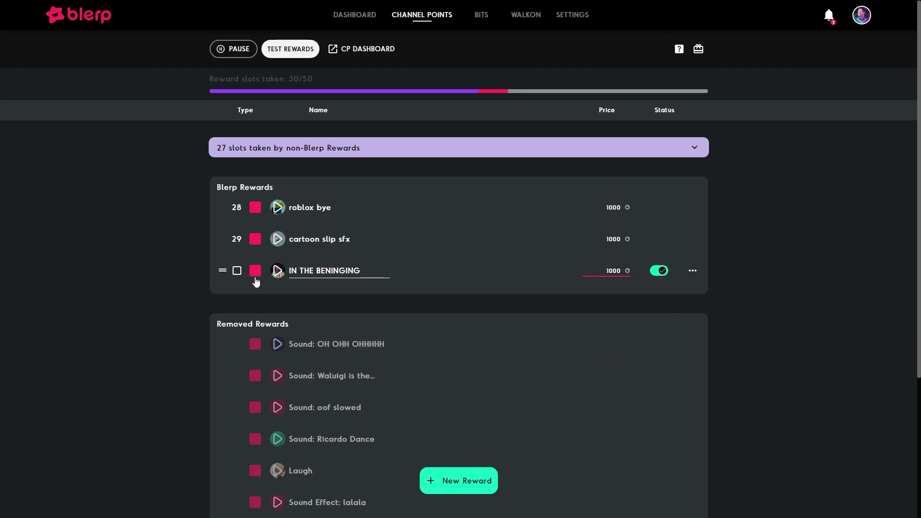
{"action": "left_click", "coordinate": [172, 283]}
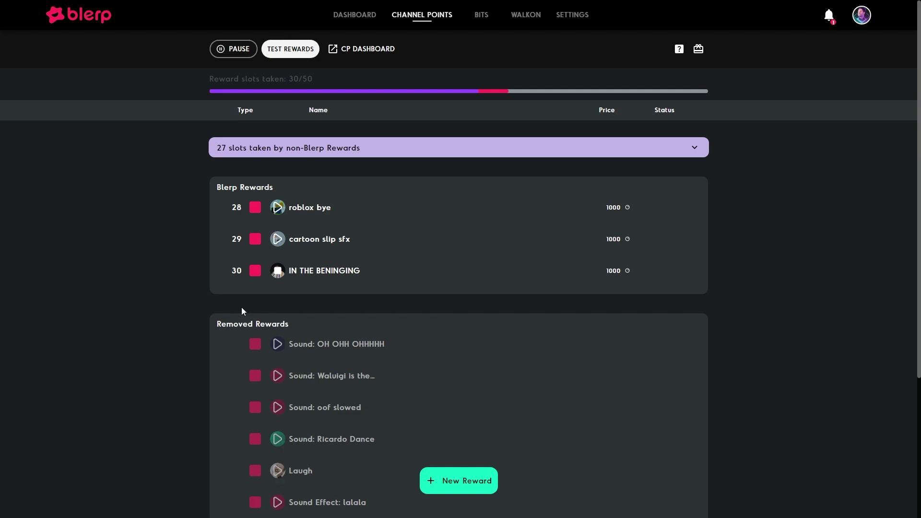
{"action": "left_click", "coordinate": [277, 270]}
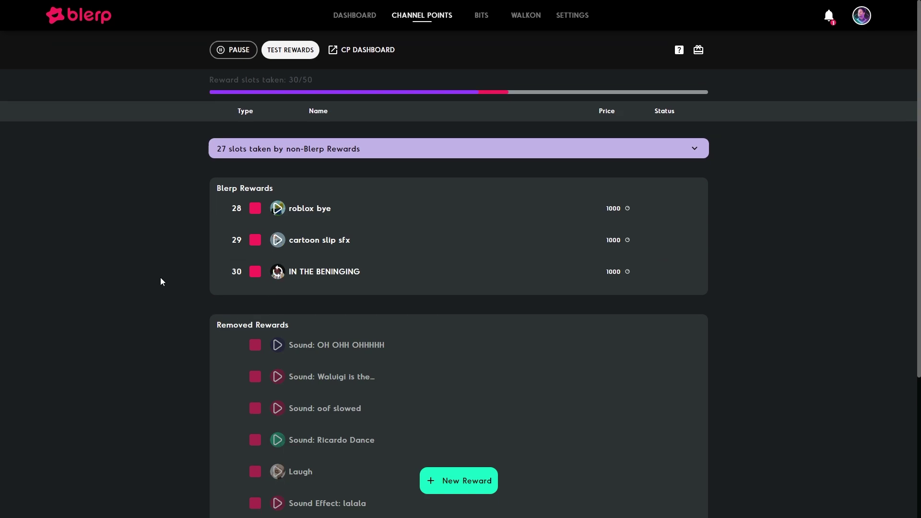
Configure Bits sounds at 50 Bits with a 60-second channel cooldown and activate the extension
{"action": "left_click", "coordinate": [350, 21]}
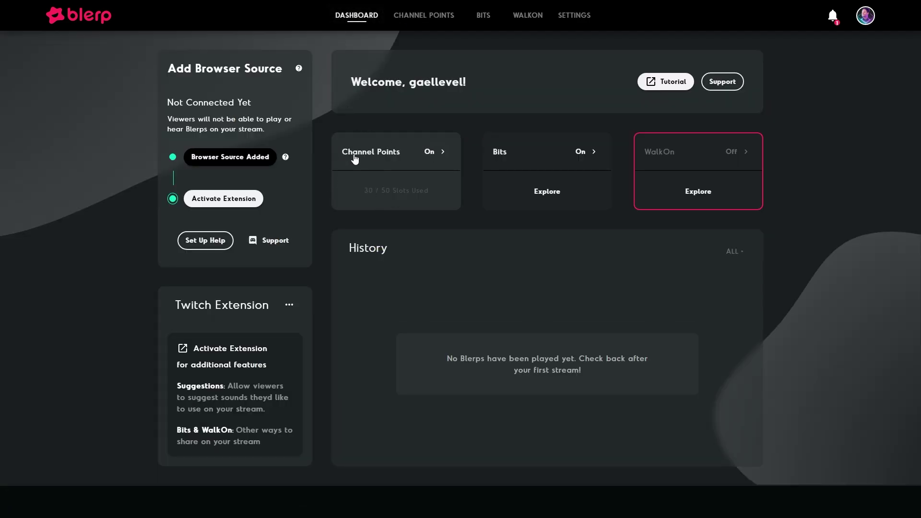
{"action": "left_click", "coordinate": [542, 198]}
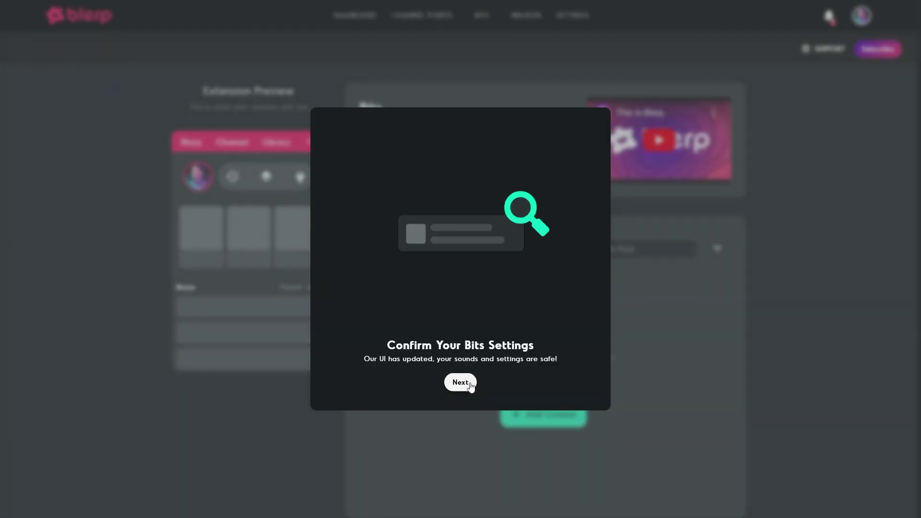
{"action": "left_click", "coordinate": [460, 382]}
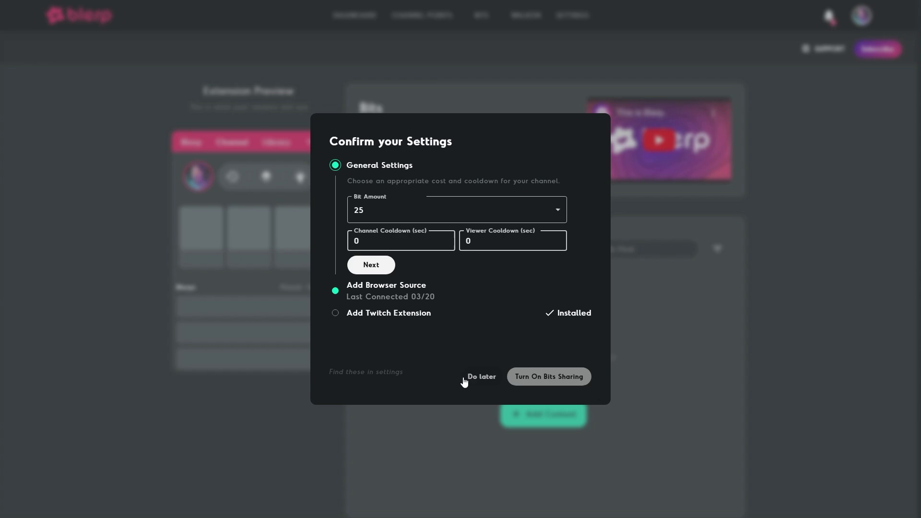
{"action": "left_click", "coordinate": [369, 211]}
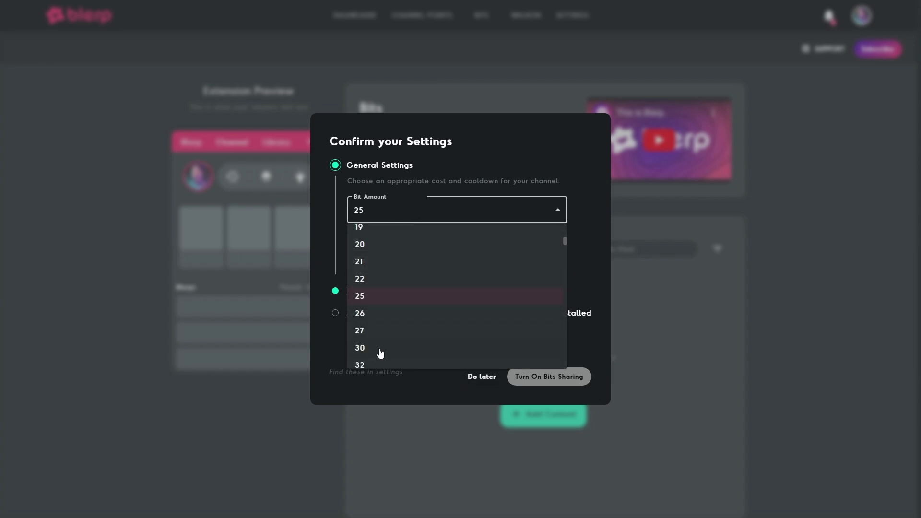
{"action": "scroll", "coordinate": [380, 352], "scroll_direction": "down", "scroll_amount": 3}
{"action": "scroll", "coordinate": [384, 345], "scroll_direction": "down", "scroll_amount": 1}
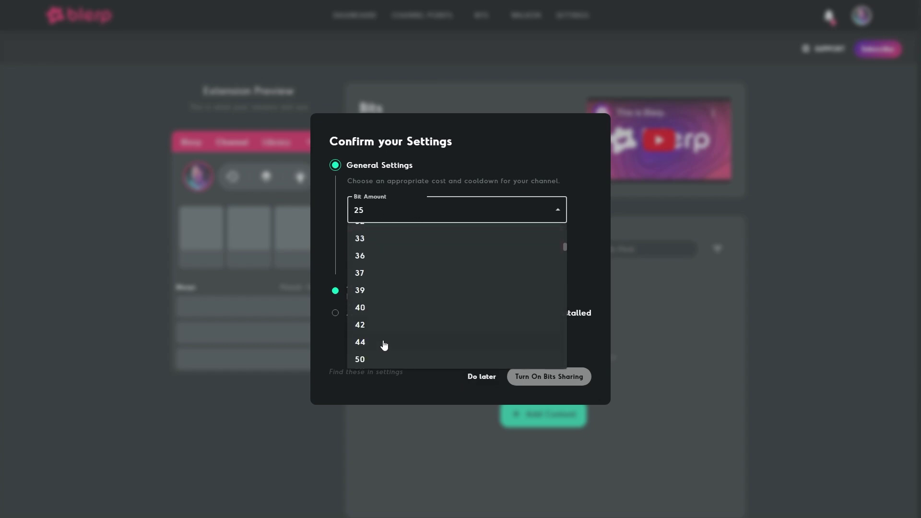
{"action": "left_click", "coordinate": [379, 363]}
{"action": "double_click", "coordinate": [374, 239]}
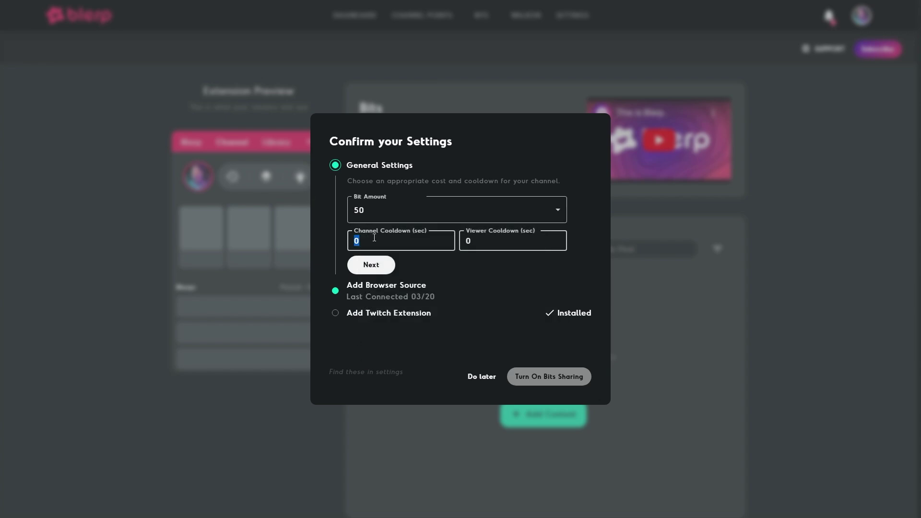
{"action": "type", "text": "60"}
{"action": "left_click", "coordinate": [379, 263]}
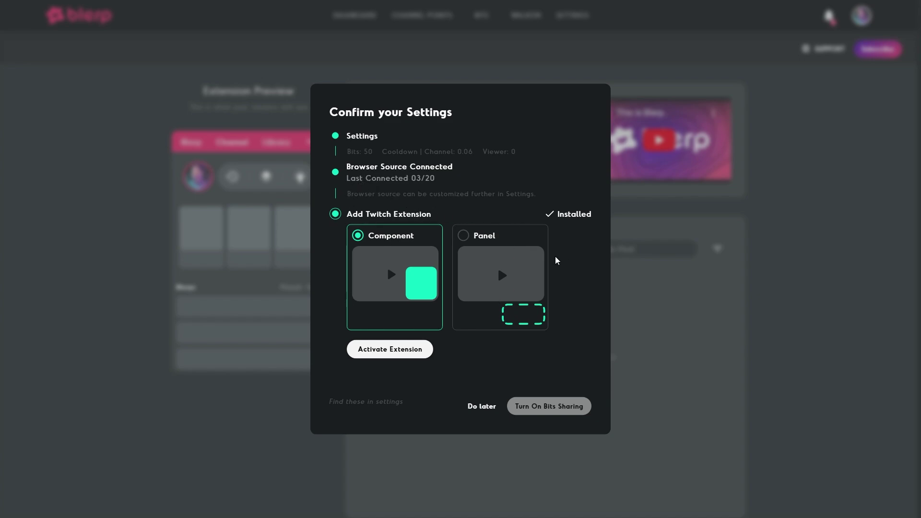
{"action": "left_click", "coordinate": [381, 350]}
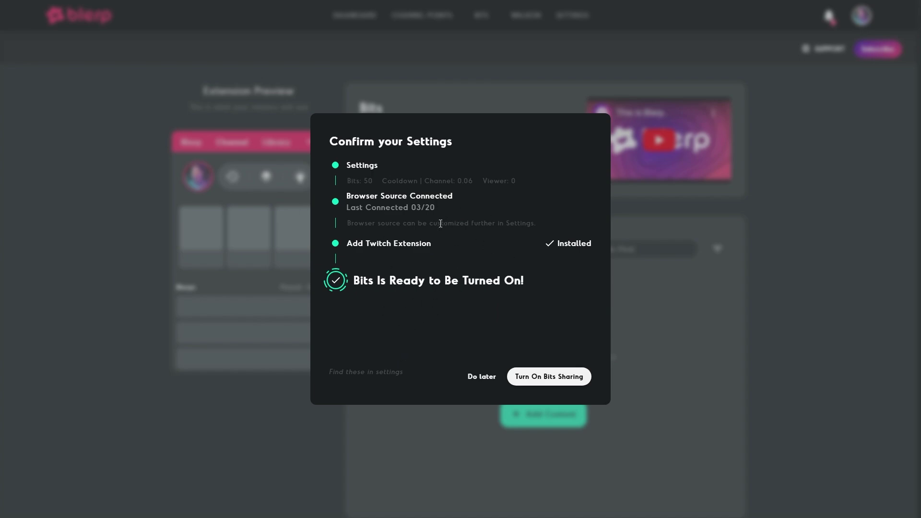
Turn on Bits sharing and show the Add Collection and Add Blerp options
{"action": "left_click", "coordinate": [568, 381]}
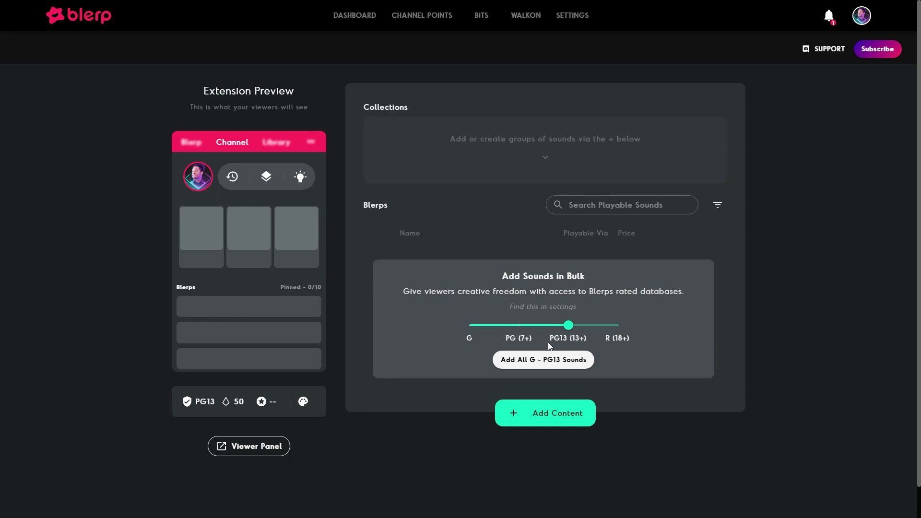
{"action": "left_click", "coordinate": [580, 415]}
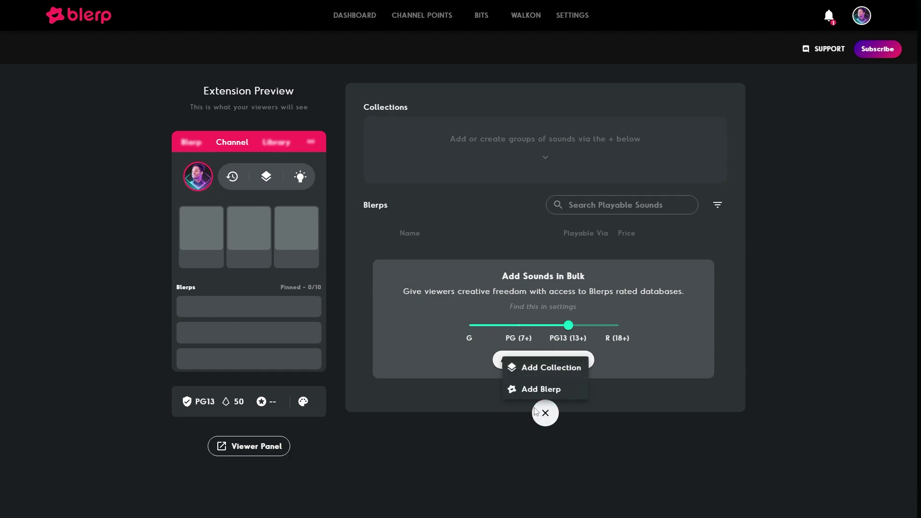
Add Good Job! and Omori heal sound to the Bits library
{"action": "left_click", "coordinate": [554, 398]}
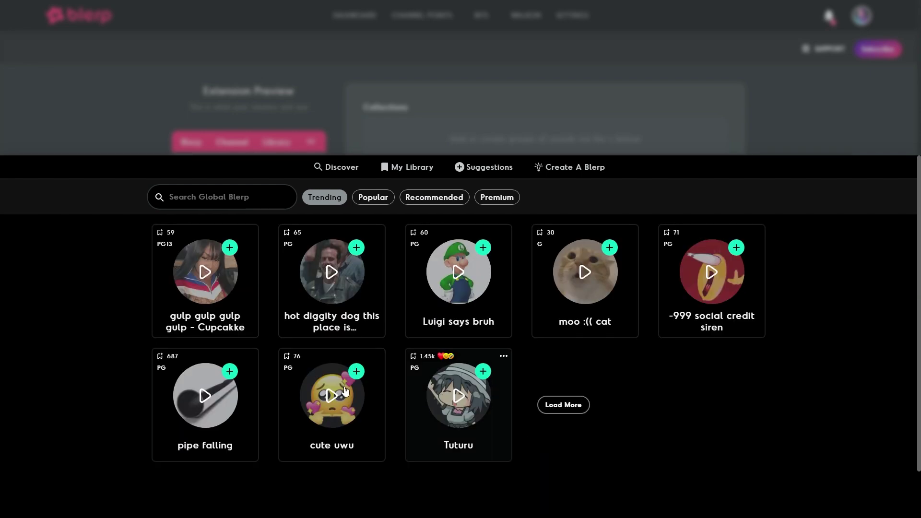
{"action": "scroll", "coordinate": [201, 344], "scroll_direction": "down", "scroll_amount": 5}
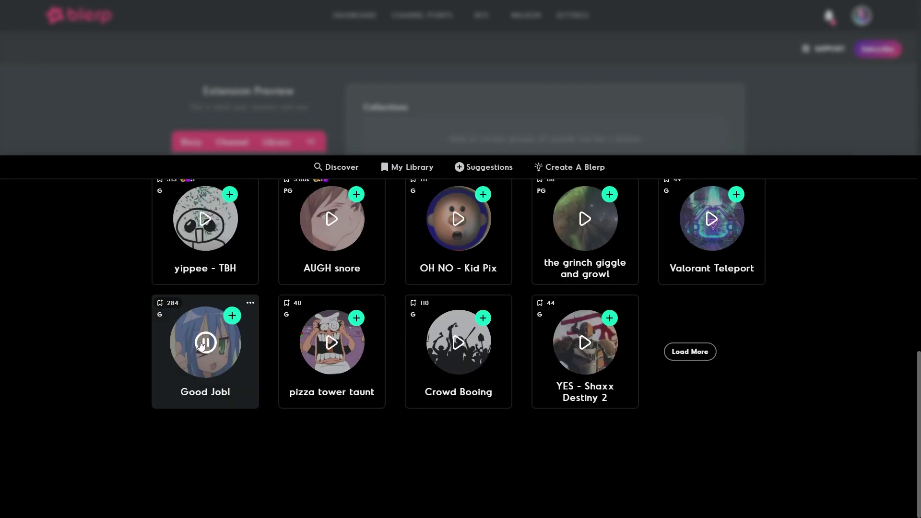
{"action": "left_click", "coordinate": [230, 318]}
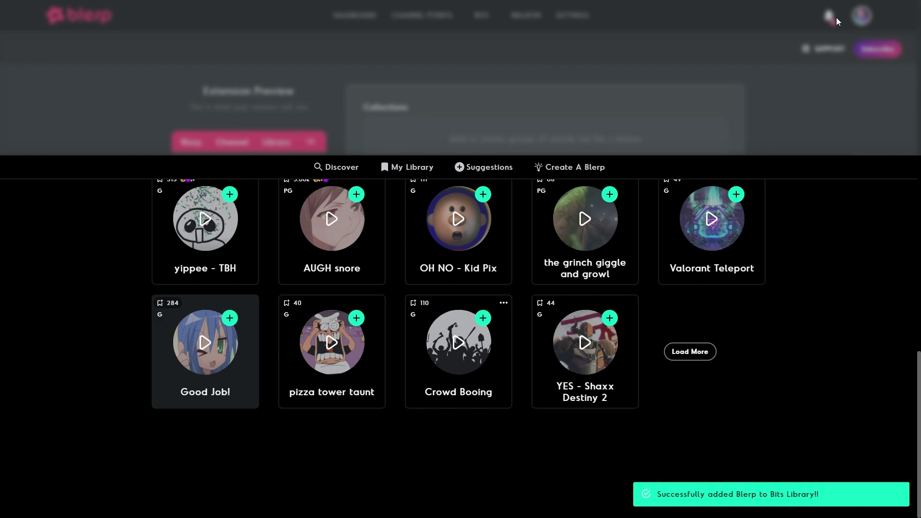
{"action": "left_click", "coordinate": [689, 352]}
{"action": "scroll", "coordinate": [527, 298], "scroll_direction": "down", "scroll_amount": 4}
{"action": "left_click", "coordinate": [459, 275]}
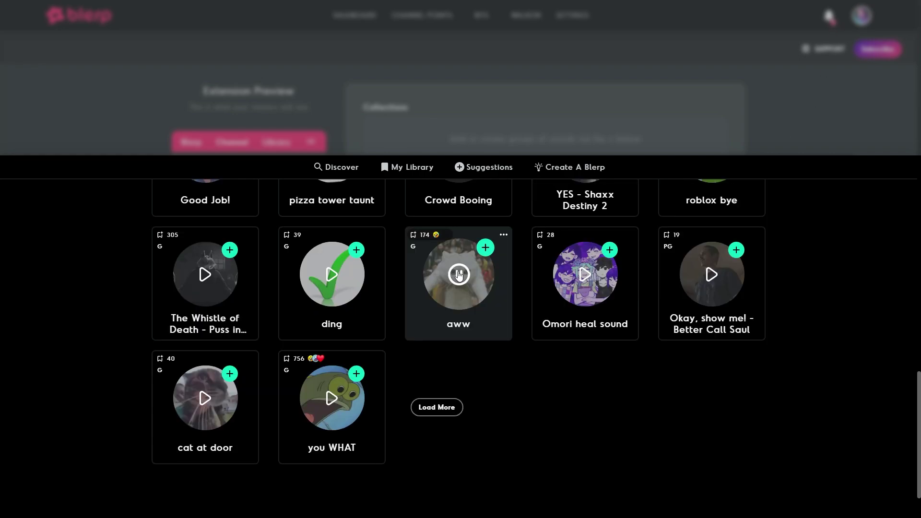
{"action": "left_click", "coordinate": [613, 249]}
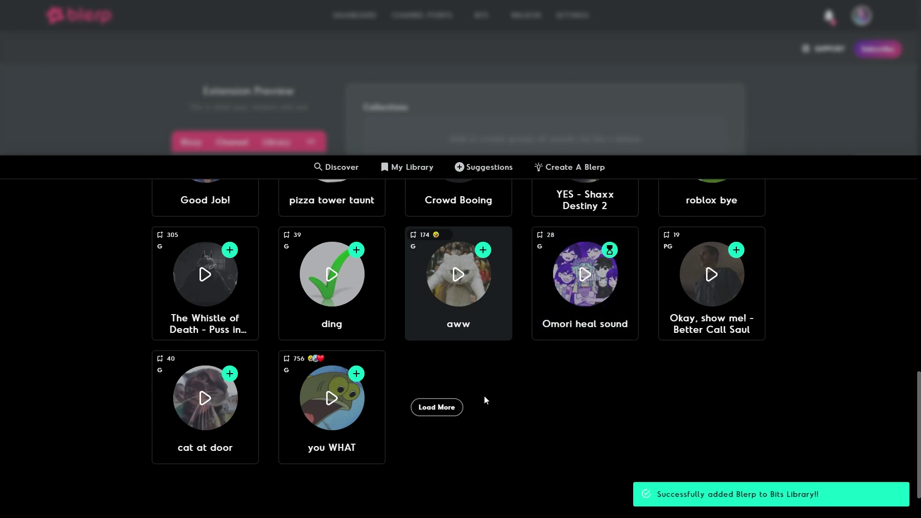
Add Short meme fart and Hello bozo to the Bits library, then close the library
{"action": "left_click", "coordinate": [436, 406]}
{"action": "scroll", "coordinate": [437, 406], "scroll_direction": "down", "scroll_amount": 5}
{"action": "left_click", "coordinate": [204, 296]}
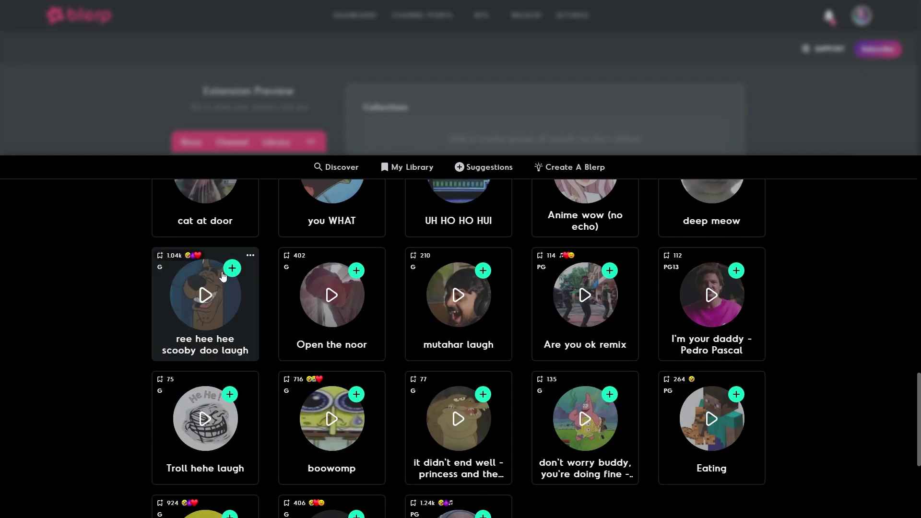
{"action": "scroll", "coordinate": [204, 398], "scroll_direction": "down", "scroll_amount": 3}
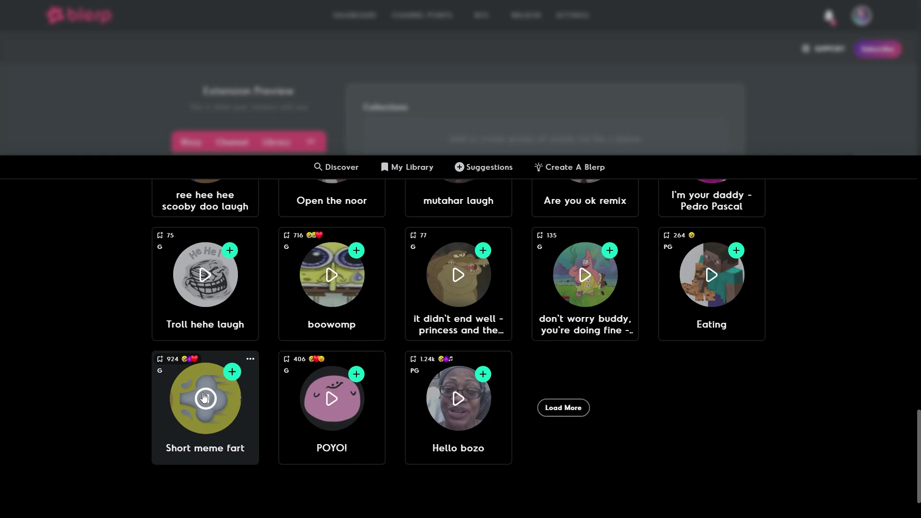
{"action": "left_click", "coordinate": [228, 378]}
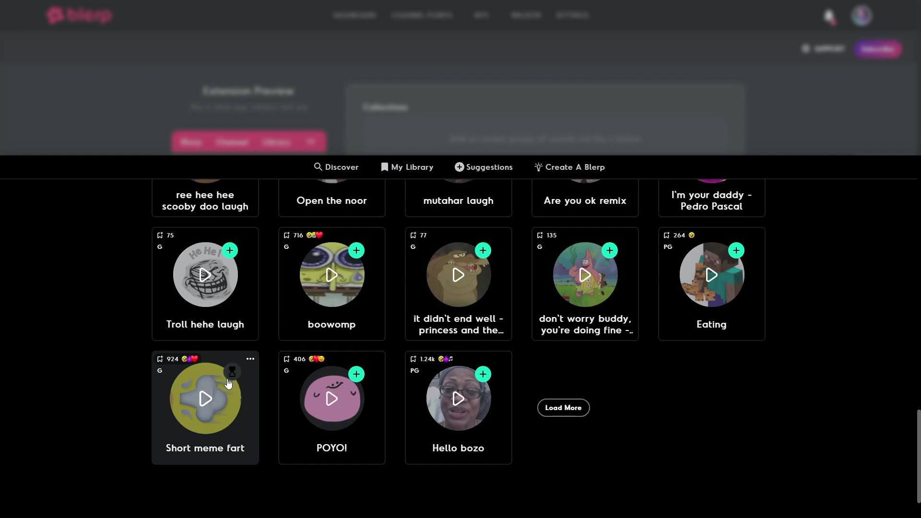
{"action": "left_click", "coordinate": [458, 398]}
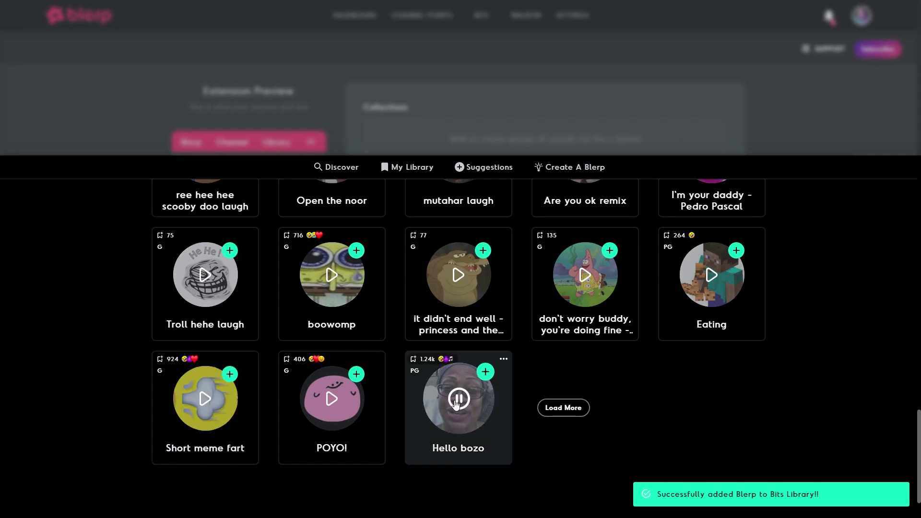
{"action": "left_click", "coordinate": [484, 376]}
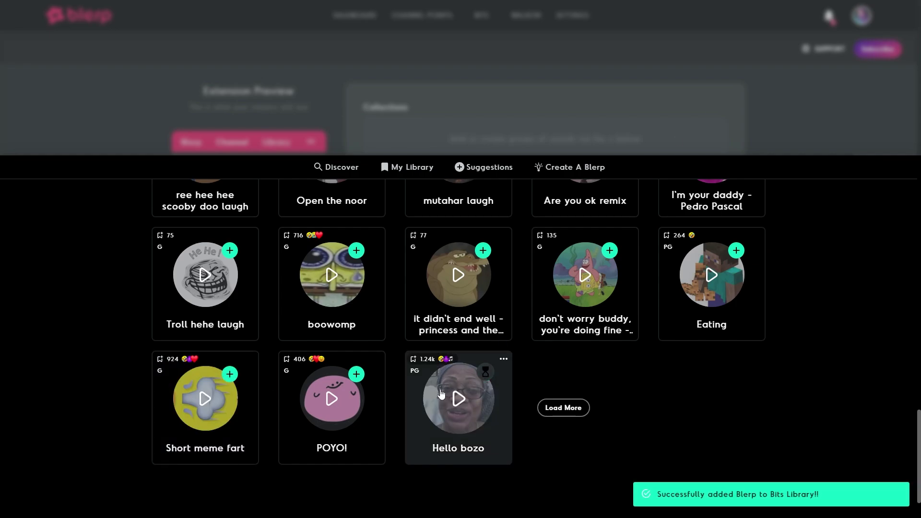
{"action": "left_click", "coordinate": [799, 116]}
Start a new collection and name it 'My fav sounds'
{"action": "scroll", "coordinate": [441, 312], "scroll_direction": "down", "scroll_amount": 1}
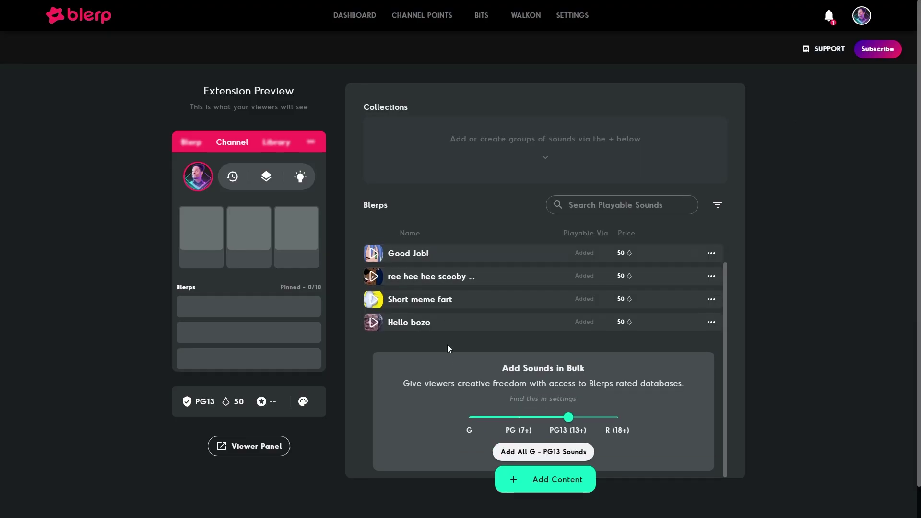
{"action": "scroll", "coordinate": [481, 274], "scroll_direction": "up", "scroll_amount": 1}
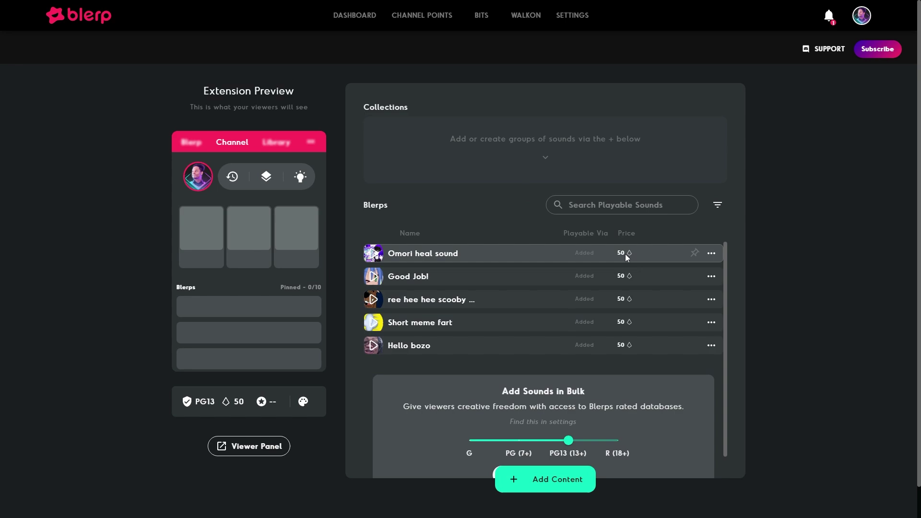
{"action": "left_click", "coordinate": [522, 479]}
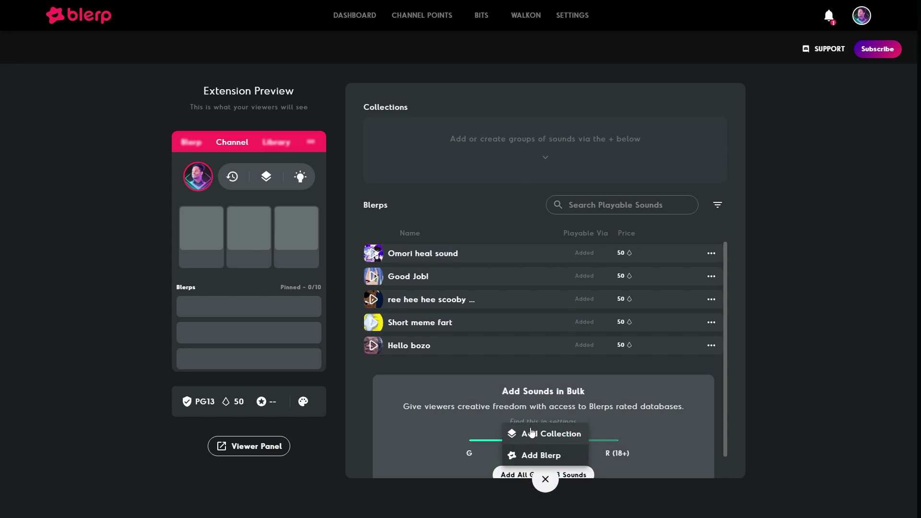
{"action": "mouse_move", "coordinate": [530, 439]}
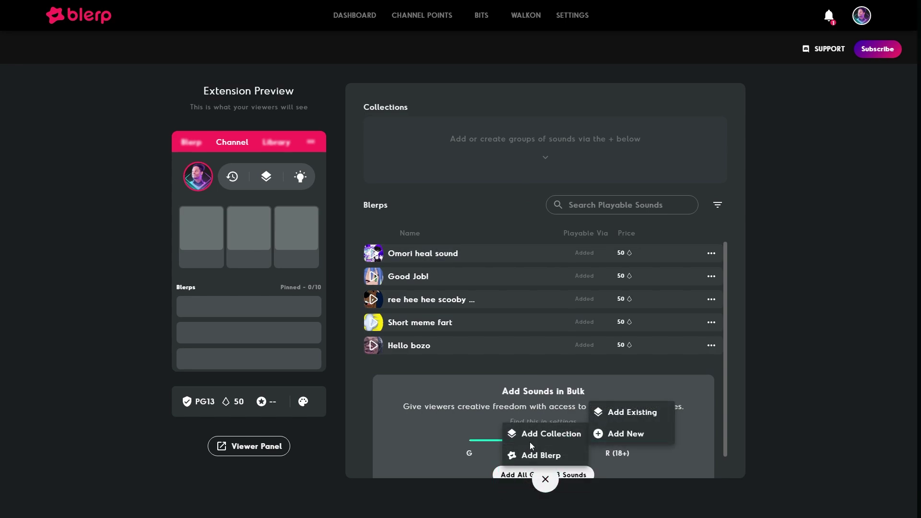
{"action": "left_click", "coordinate": [619, 439]}
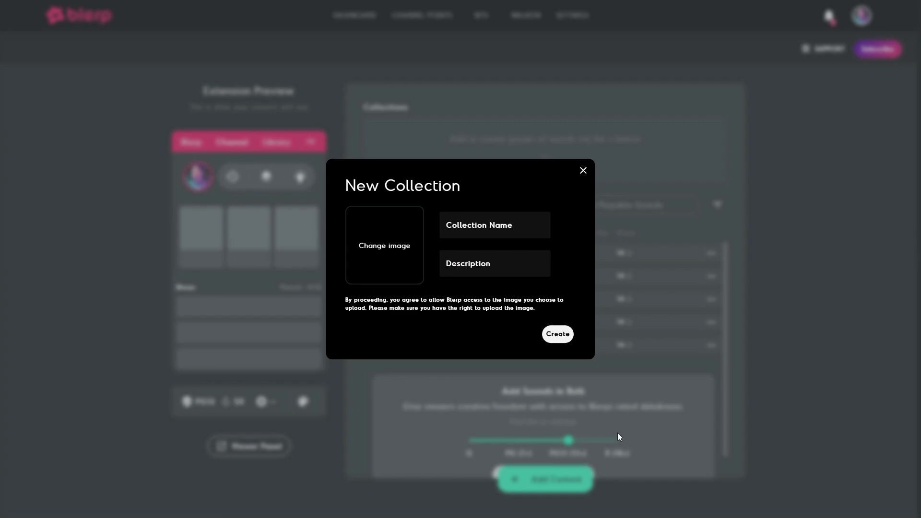
{"action": "left_click", "coordinate": [516, 226]}
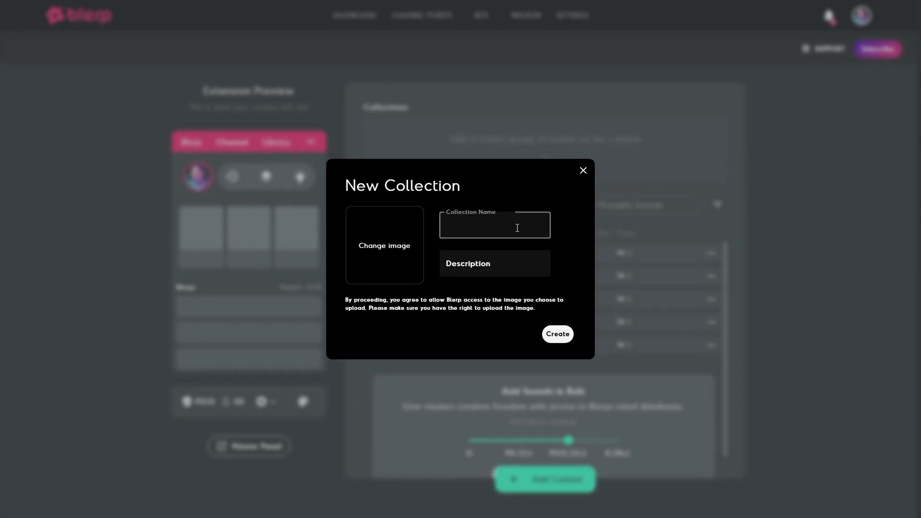
{"action": "type", "text": "My fav sounds"}
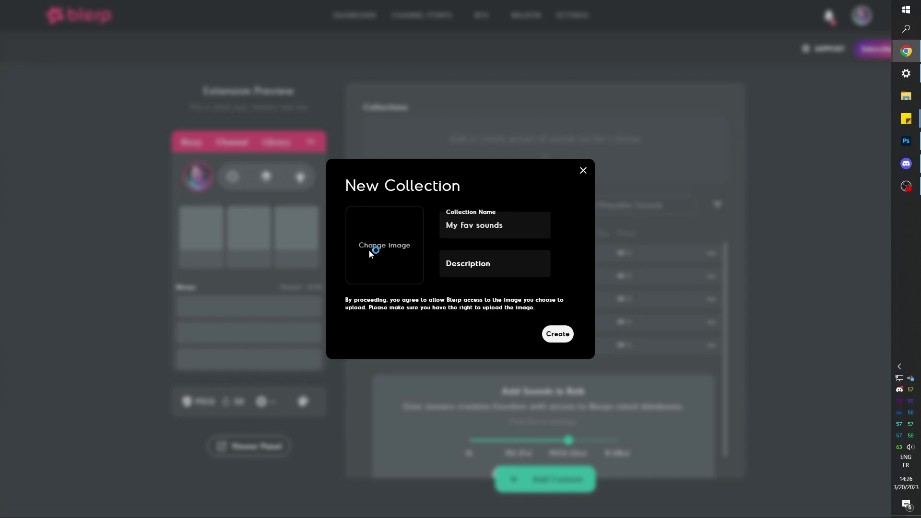
Set the collection's cover image to 112.png
{"action": "left_click", "coordinate": [370, 250]}
{"action": "left_click", "coordinate": [137, 90]}
{"action": "double_click", "coordinate": [138, 90]}
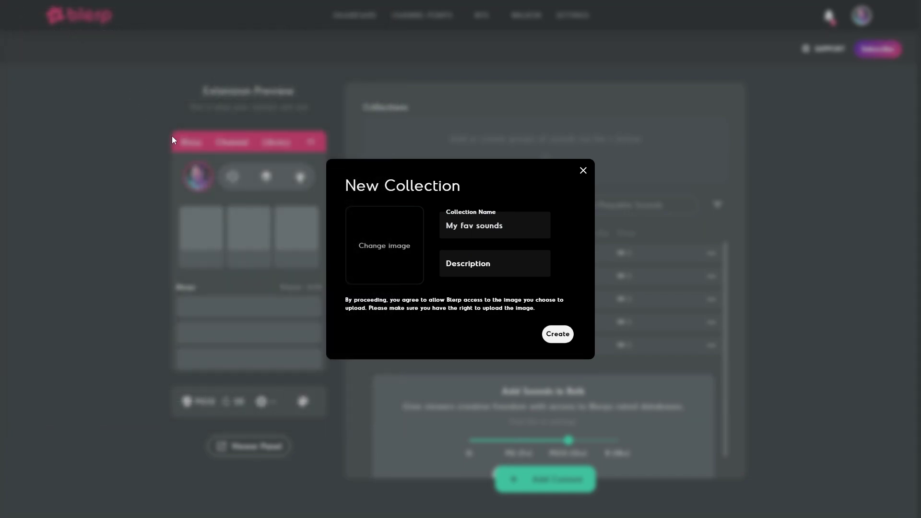
Create the collection with druski laughing, OH NO - Kid Pix and AUGH snore
{"action": "left_click", "coordinate": [564, 335]}
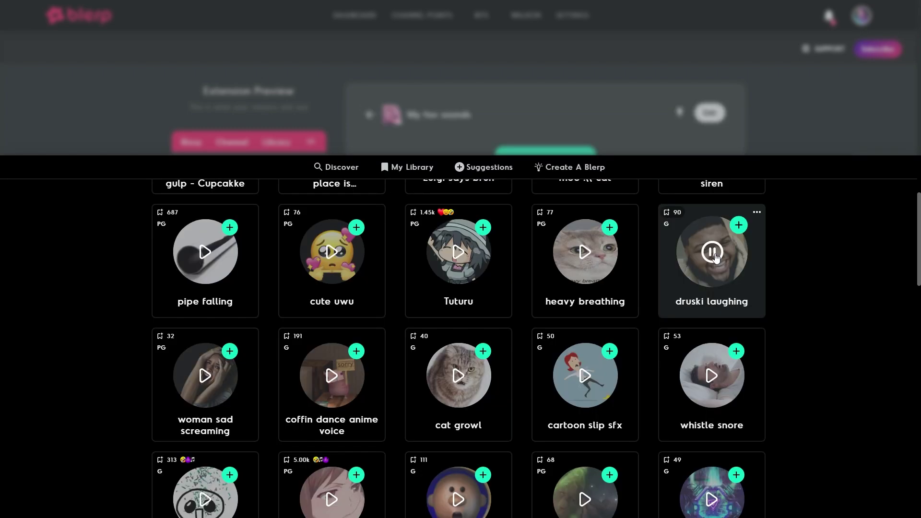
{"action": "left_click", "coordinate": [738, 225]}
{"action": "scroll", "coordinate": [719, 250], "scroll_direction": "down", "scroll_amount": 4}
{"action": "left_click", "coordinate": [336, 318]}
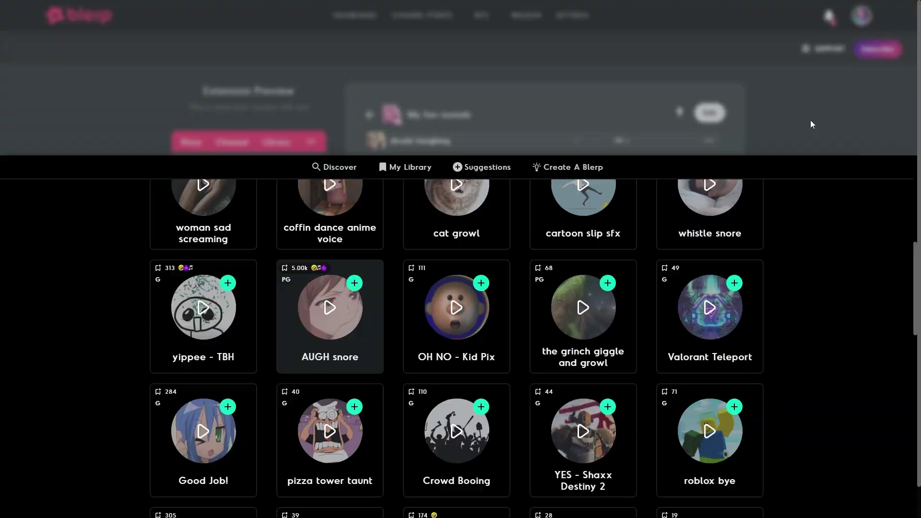
{"action": "left_click", "coordinate": [809, 120]}
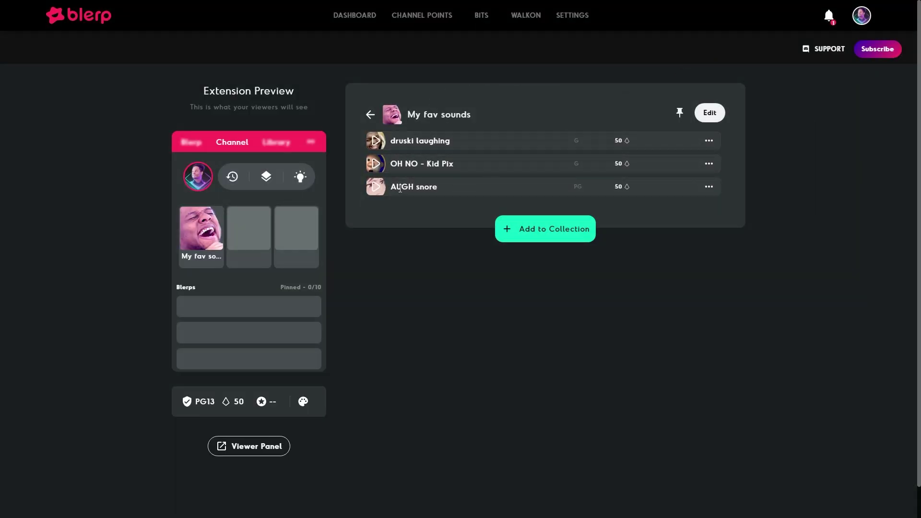
Pin Good Job! and AUGH snore to the channel (2/10 pinned)
{"action": "left_click", "coordinate": [373, 115]}
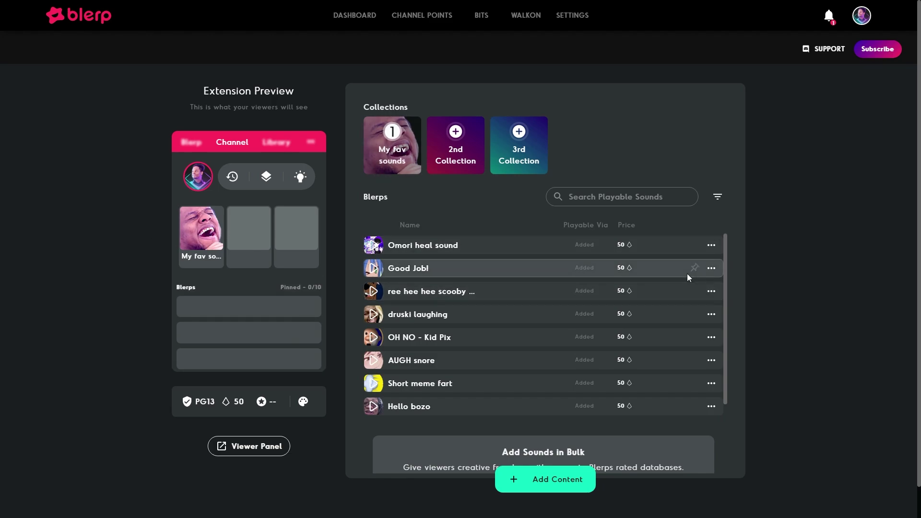
{"action": "left_click", "coordinate": [694, 269]}
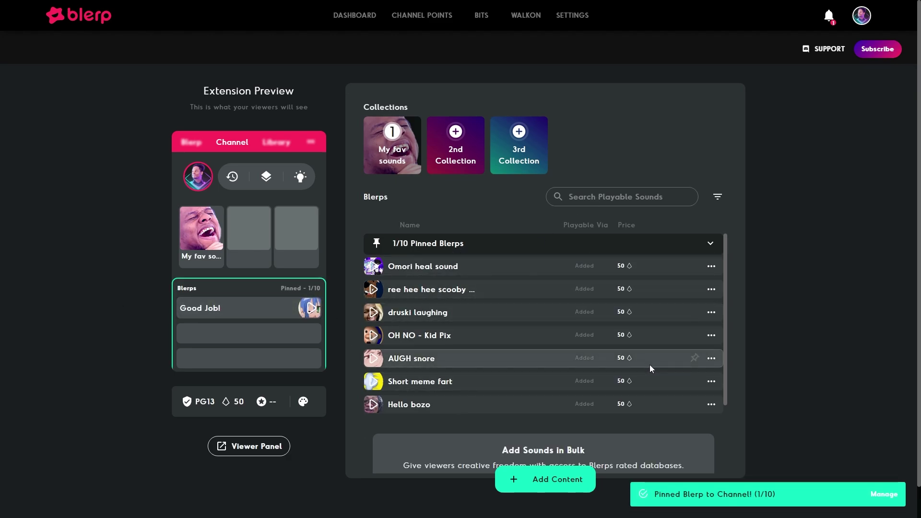
{"action": "left_click", "coordinate": [694, 359]}
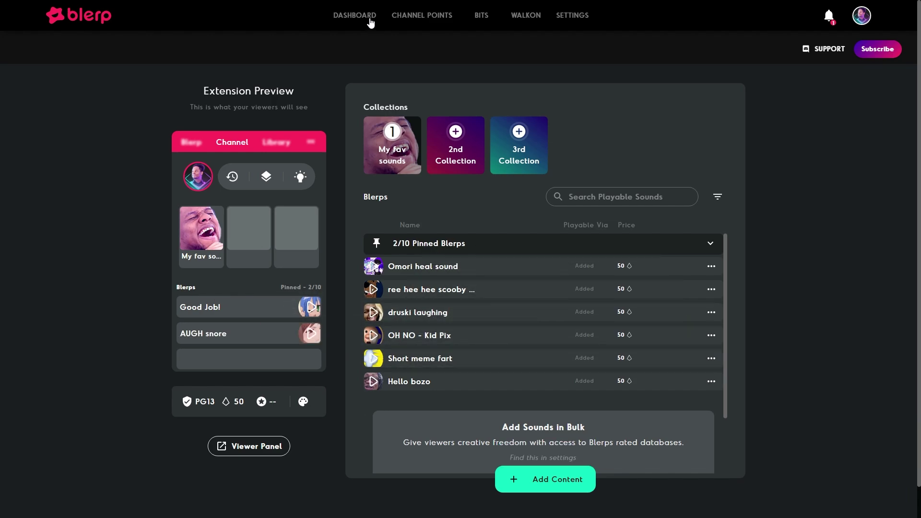
Run the WalkOn setup with a 1-day cooldown and Tier I–III access
{"action": "left_click", "coordinate": [524, 18]}
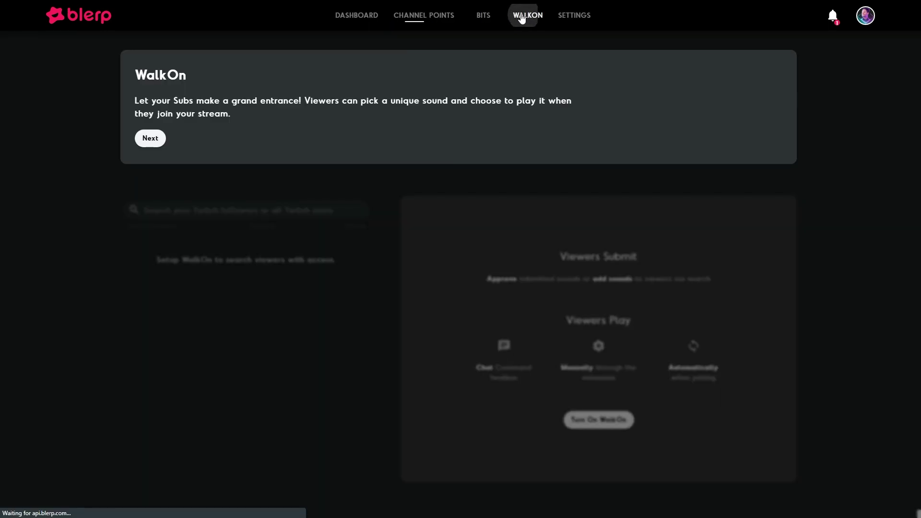
{"action": "left_click", "coordinate": [204, 164]}
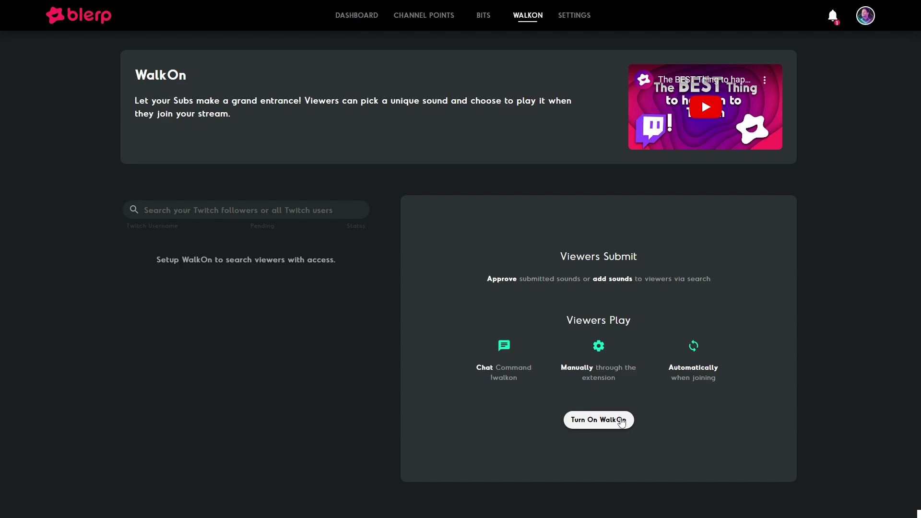
{"action": "left_click", "coordinate": [614, 427]}
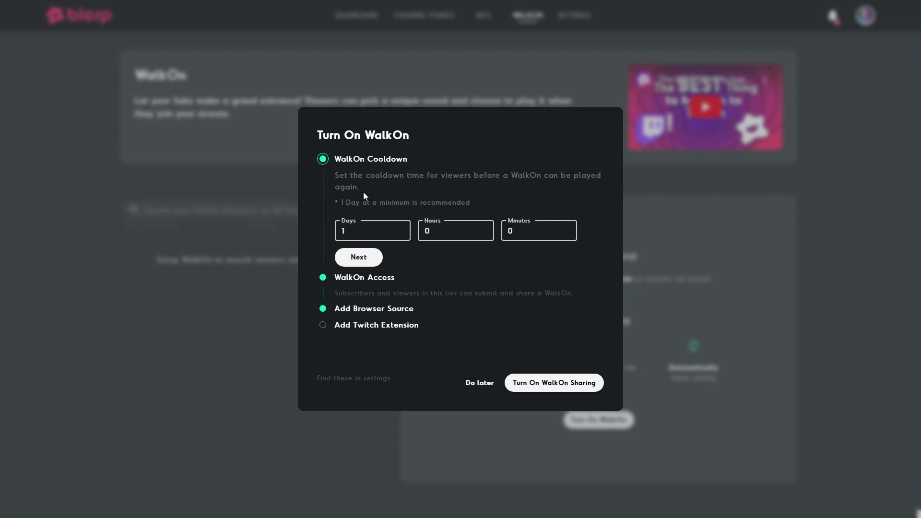
{"action": "left_click", "coordinate": [364, 261]}
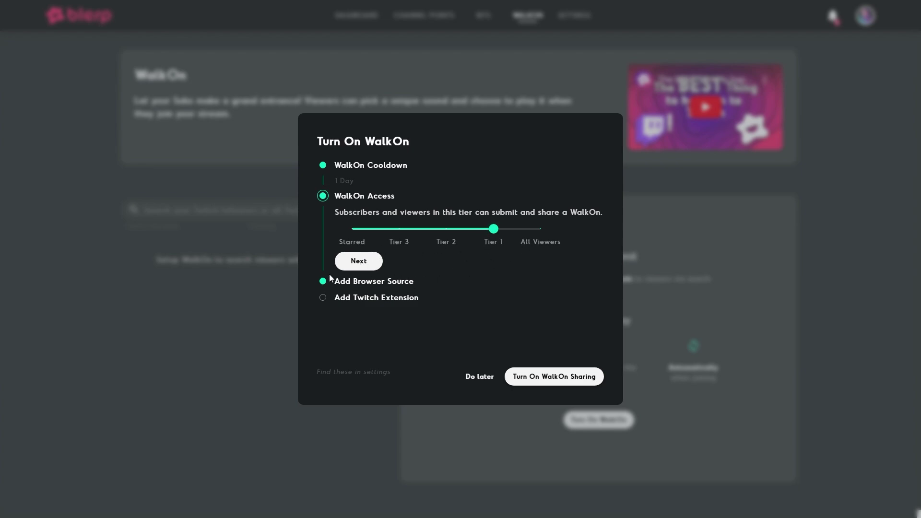
{"action": "left_click", "coordinate": [356, 263]}
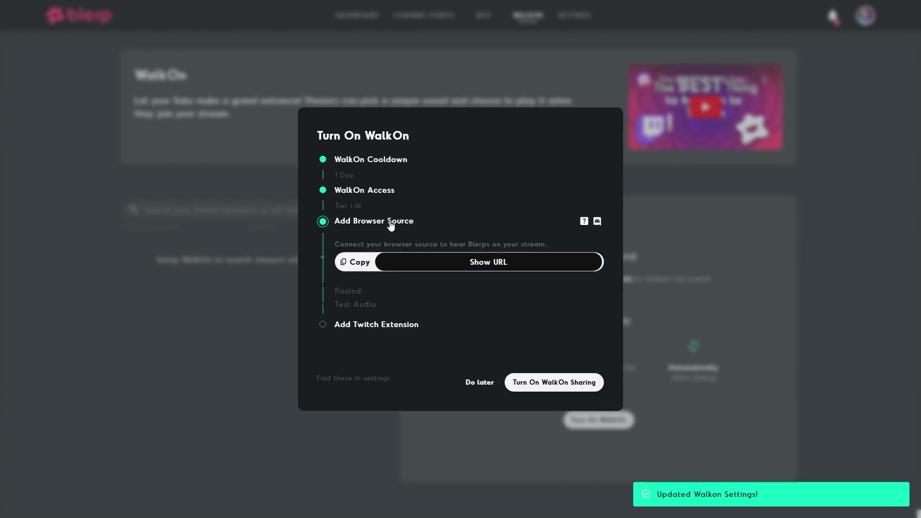
Turn on WalkOn sharing, then find a viewer by username and star them
{"action": "left_click", "coordinate": [568, 379]}
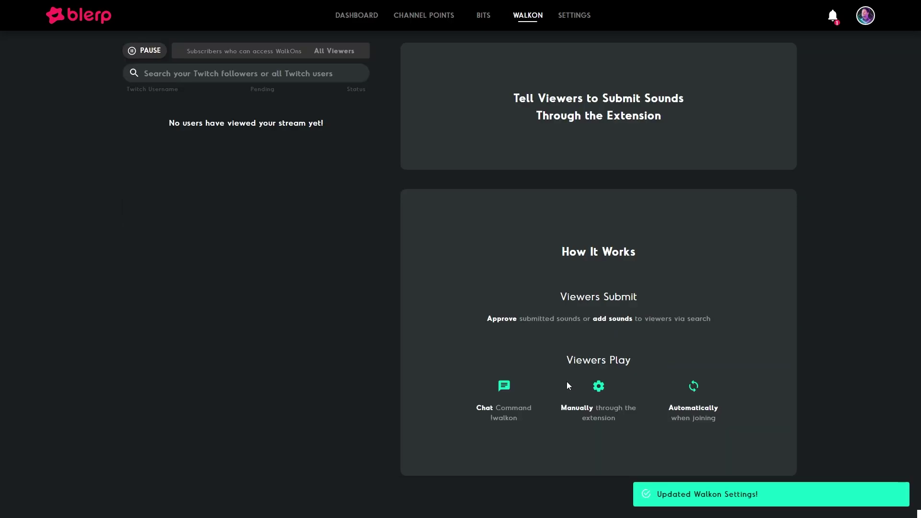
{"action": "left_click", "coordinate": [154, 72]}
{"action": "type", "text": "vikingtrash"}
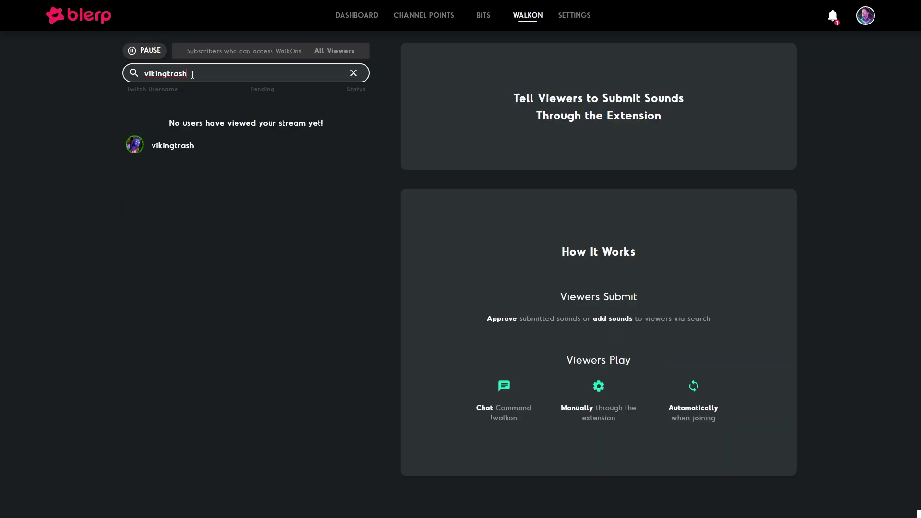
{"action": "left_click", "coordinate": [240, 147]}
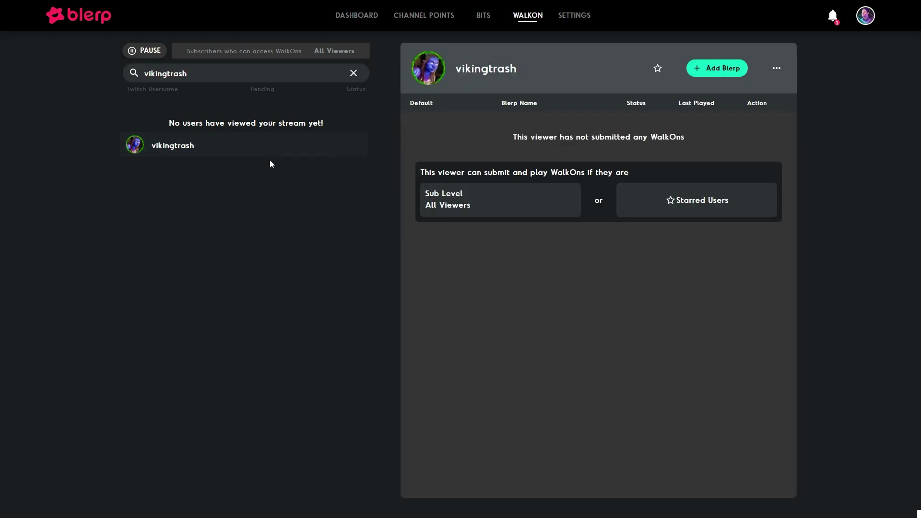
{"action": "left_click", "coordinate": [656, 68]}
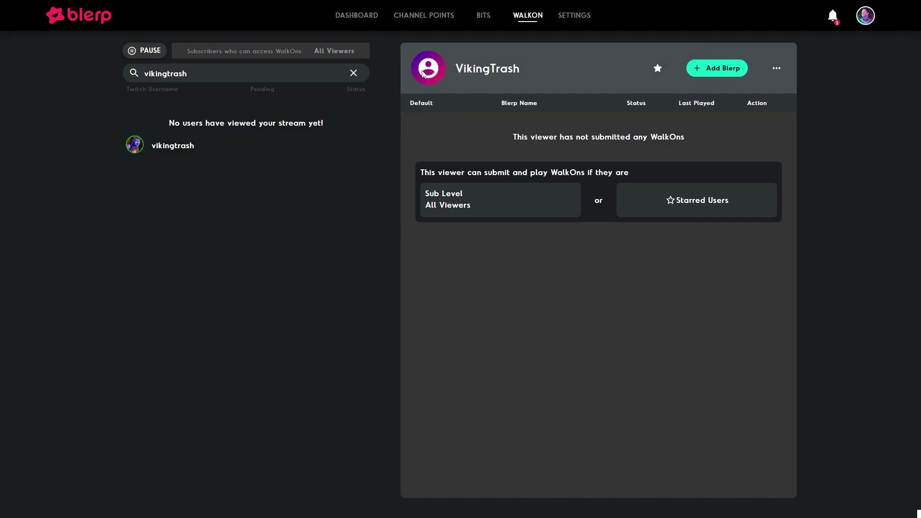
Assign 'Ya you silly gooose' as the viewer's WalkOn sound
{"action": "left_click", "coordinate": [712, 73]}
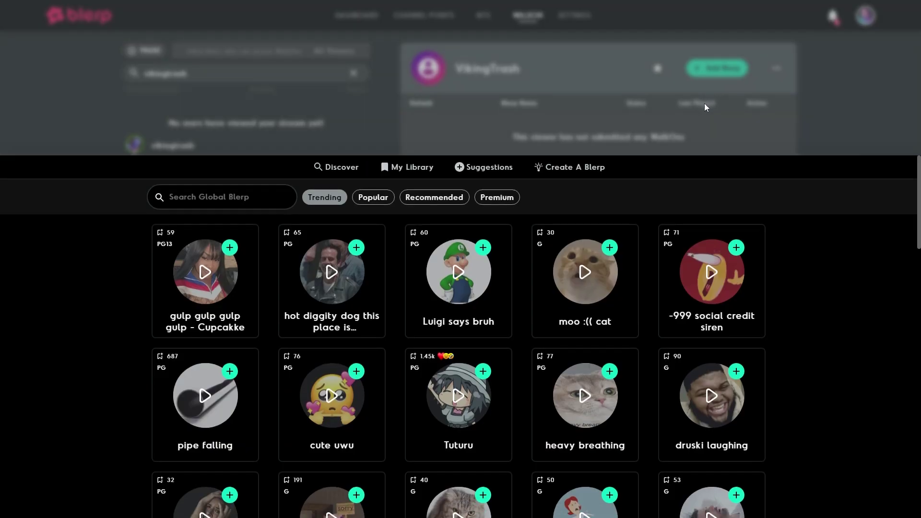
{"action": "scroll", "coordinate": [556, 348], "scroll_direction": "down", "scroll_amount": 1}
{"action": "scroll", "coordinate": [556, 347], "scroll_direction": "down", "scroll_amount": 10}
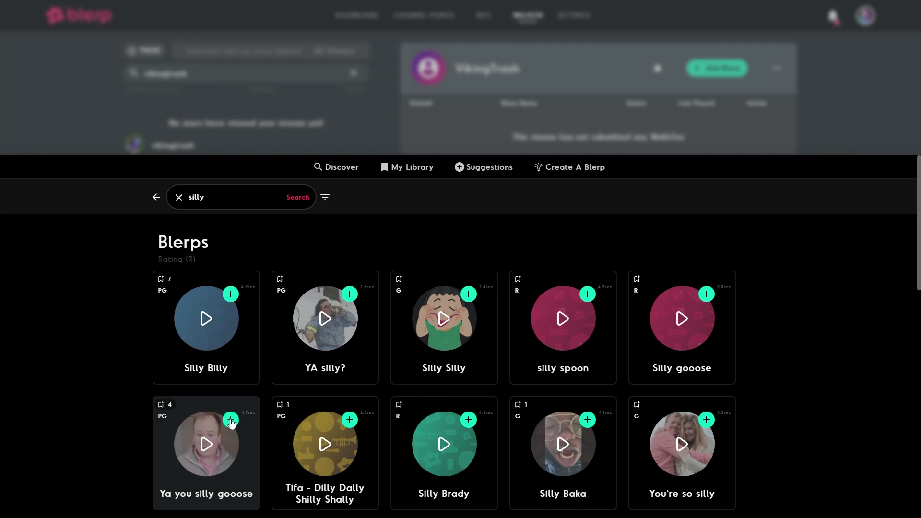
{"action": "left_click", "coordinate": [231, 420]}
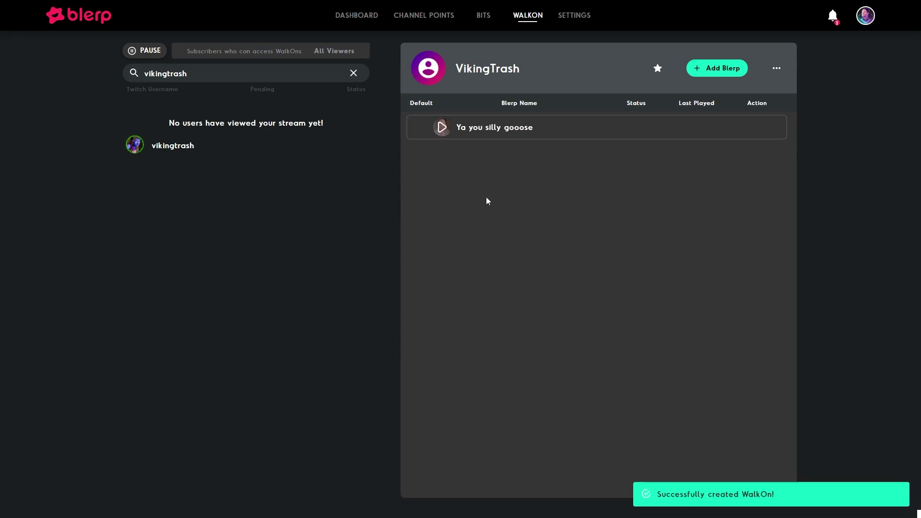
Verify the Twitch extension is installed and activated, then view it on Twitch
{"action": "left_click", "coordinate": [583, 18]}
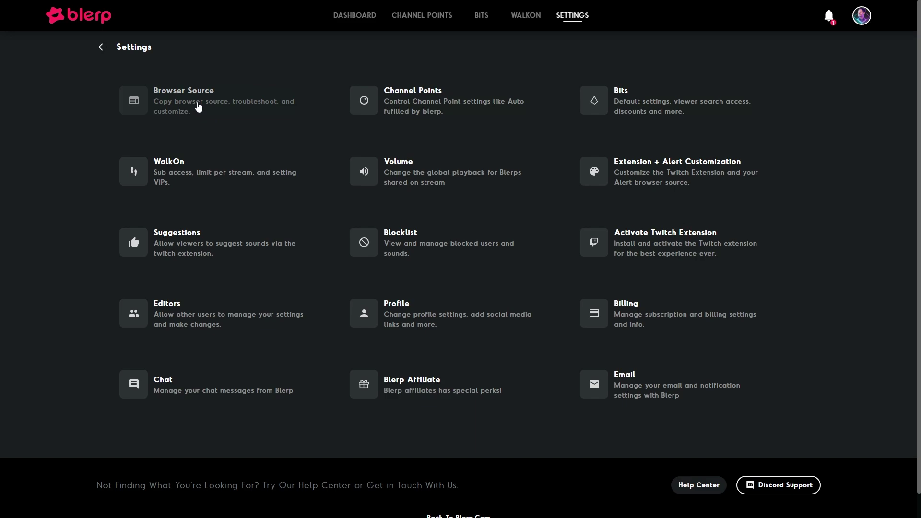
{"action": "left_click", "coordinate": [654, 244]}
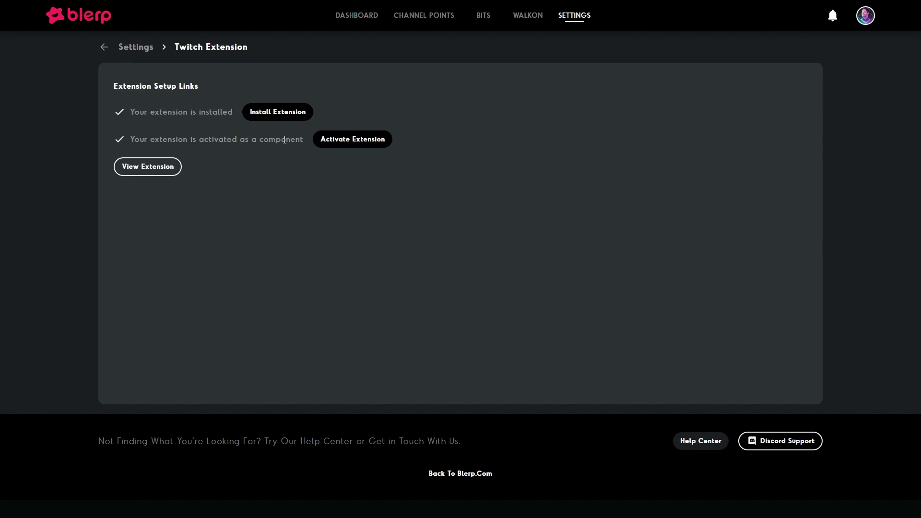
{"action": "left_click", "coordinate": [165, 168]}
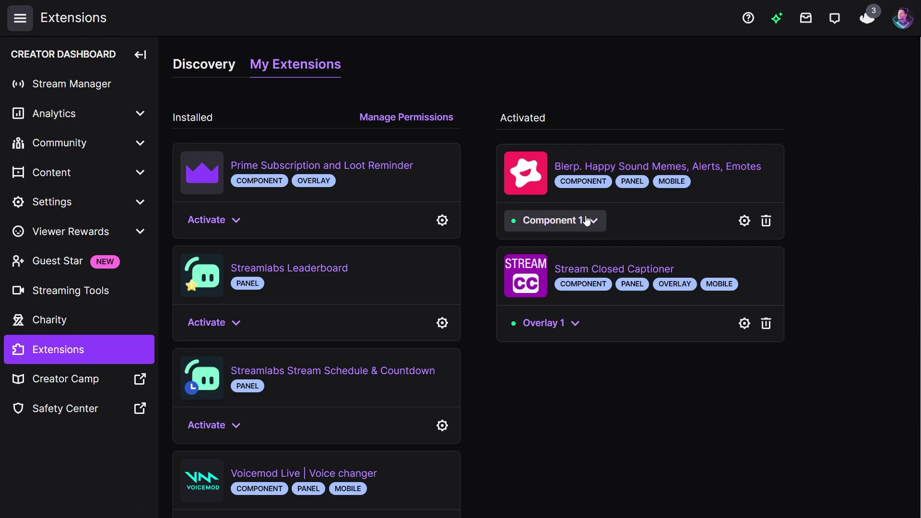
Add an Extension Panel slot to the channel's About page
{"action": "left_click", "coordinate": [901, 24]}
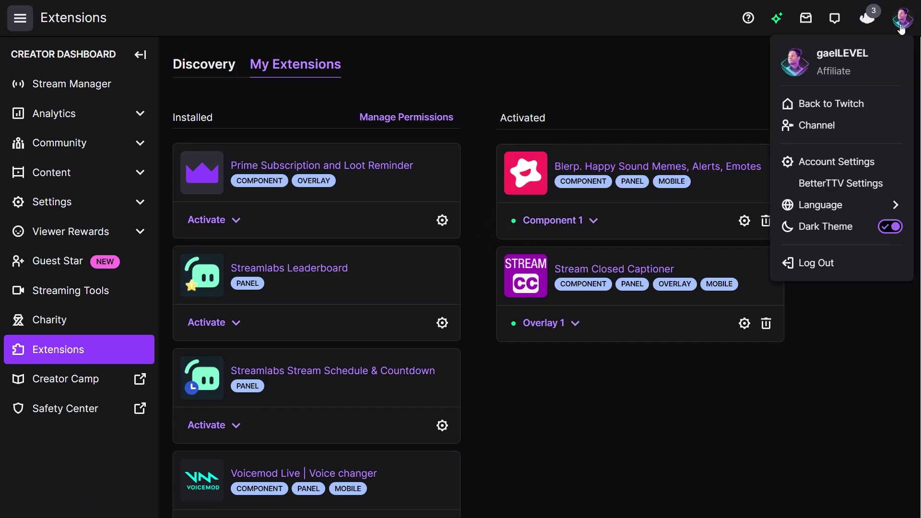
{"action": "left_click", "coordinate": [818, 126]}
{"action": "left_click", "coordinate": [98, 356]}
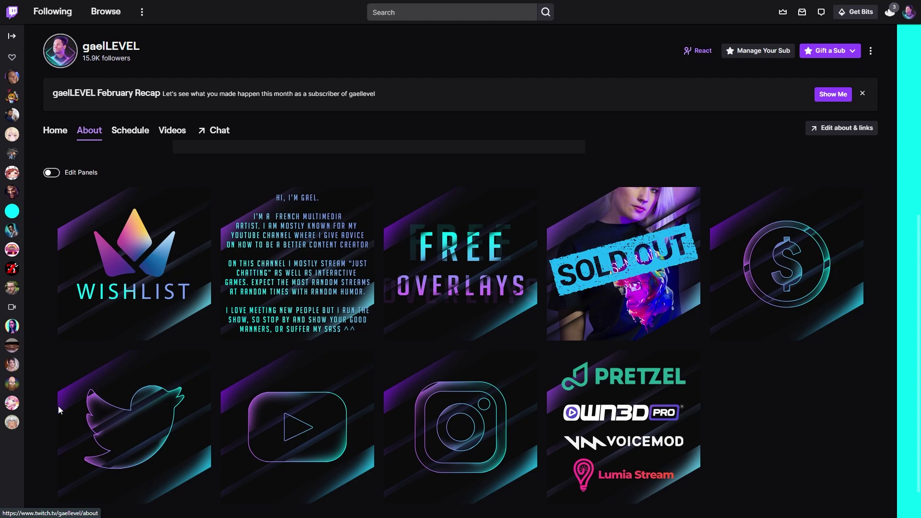
{"action": "left_click", "coordinate": [52, 173]}
{"action": "scroll", "coordinate": [61, 351], "scroll_direction": "down", "scroll_amount": 3}
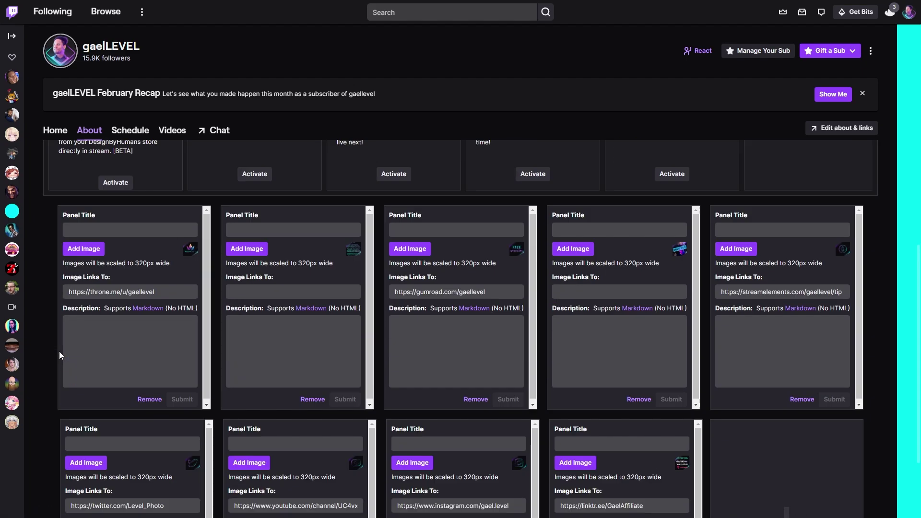
{"action": "scroll", "coordinate": [59, 351], "scroll_direction": "down", "scroll_amount": 2}
{"action": "left_click", "coordinate": [769, 387]}
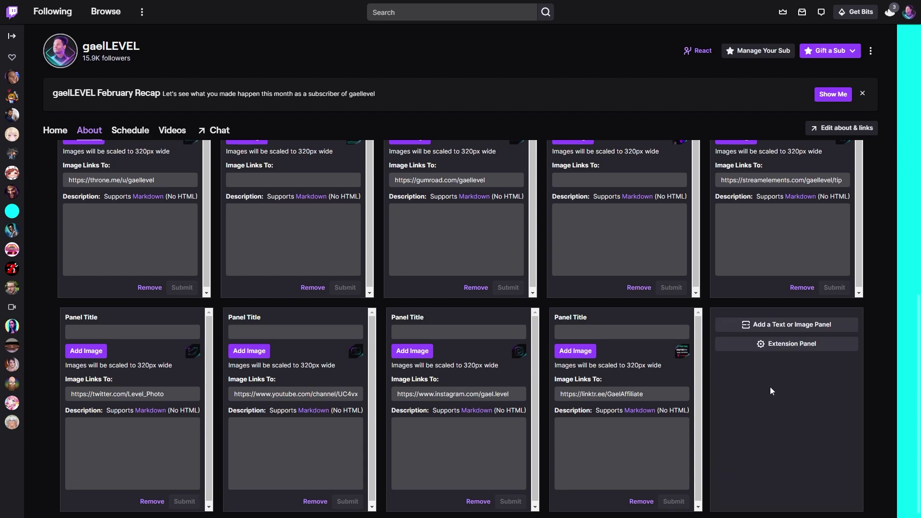
{"action": "left_click", "coordinate": [758, 343]}
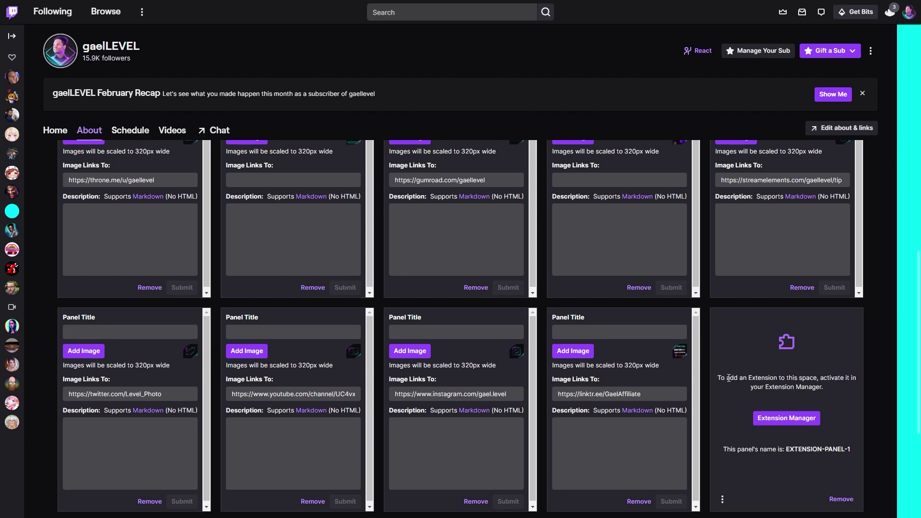
Set Blerp as Panel 1 and view it on the channel page
{"action": "scroll", "coordinate": [732, 377], "scroll_direction": "down", "scroll_amount": 2}
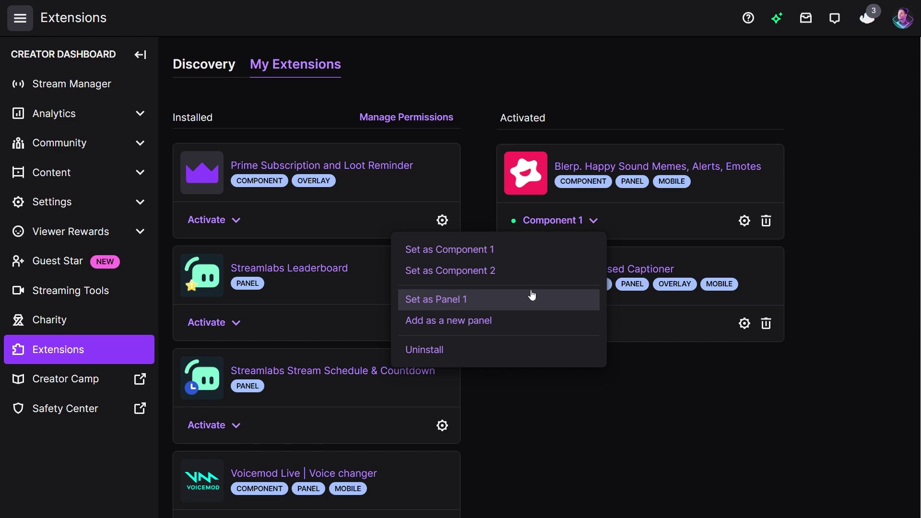
{"action": "left_click", "coordinate": [524, 308]}
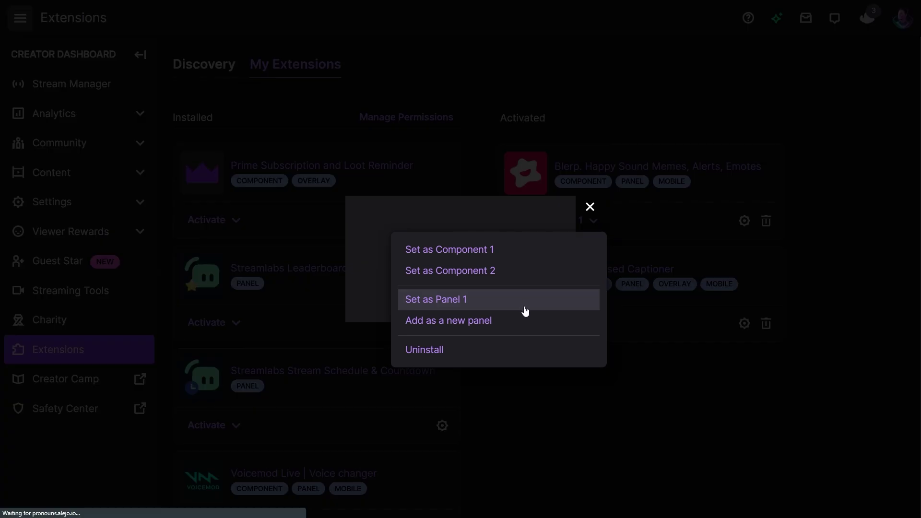
{"action": "left_click", "coordinate": [461, 311]}
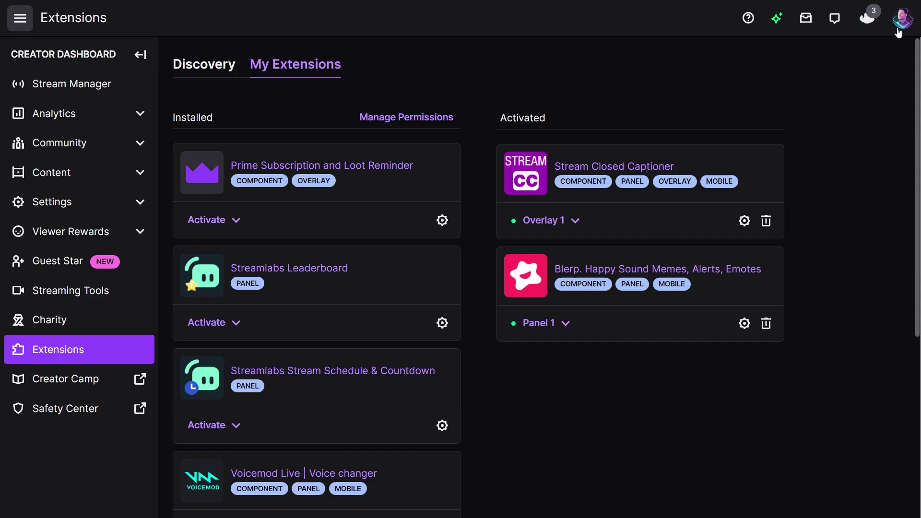
{"action": "left_click", "coordinate": [903, 17]}
{"action": "left_click", "coordinate": [832, 121]}
{"action": "scroll", "coordinate": [167, 347], "scroll_direction": "down", "scroll_amount": 5}
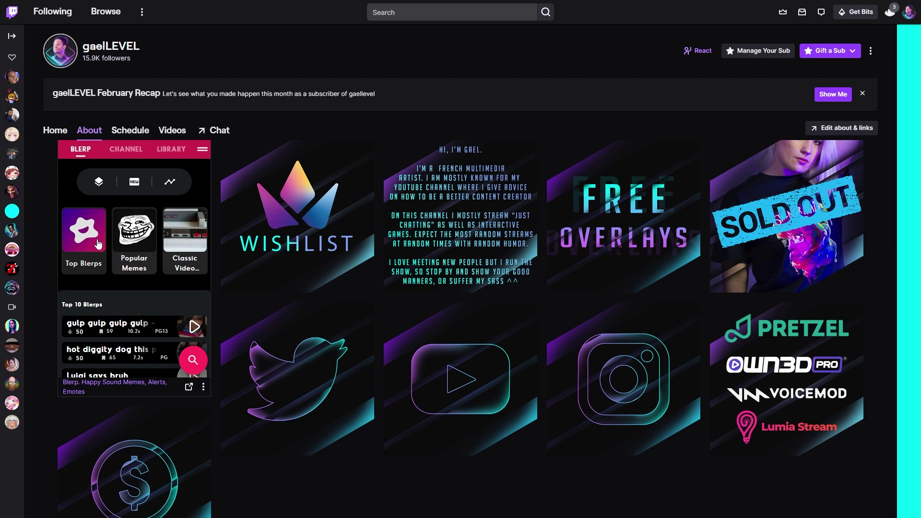
Scroll through the Blerp panel and preview the Sheesh Sheesh Sheesh sound
{"action": "scroll", "coordinate": [159, 256], "scroll_direction": "down", "scroll_amount": 2}
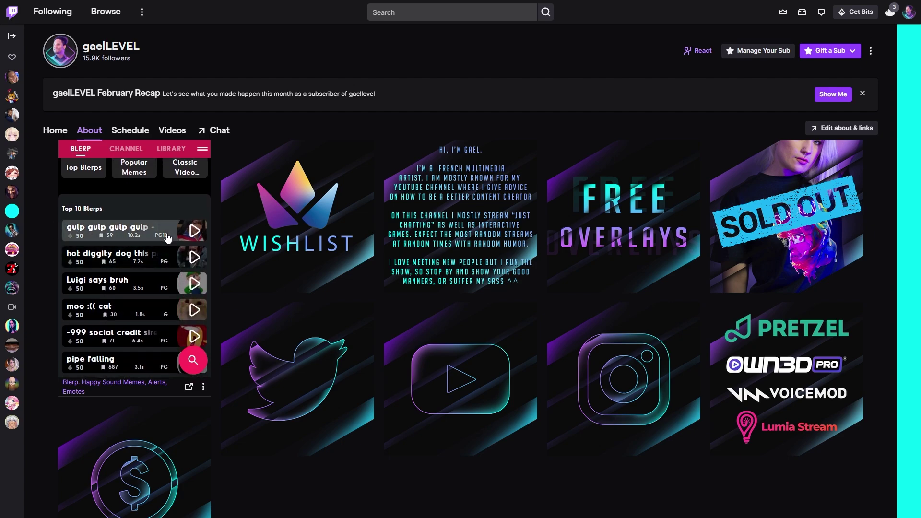
{"action": "scroll", "coordinate": [158, 242], "scroll_direction": "down", "scroll_amount": 3}
{"action": "scroll", "coordinate": [167, 243], "scroll_direction": "down", "scroll_amount": 2}
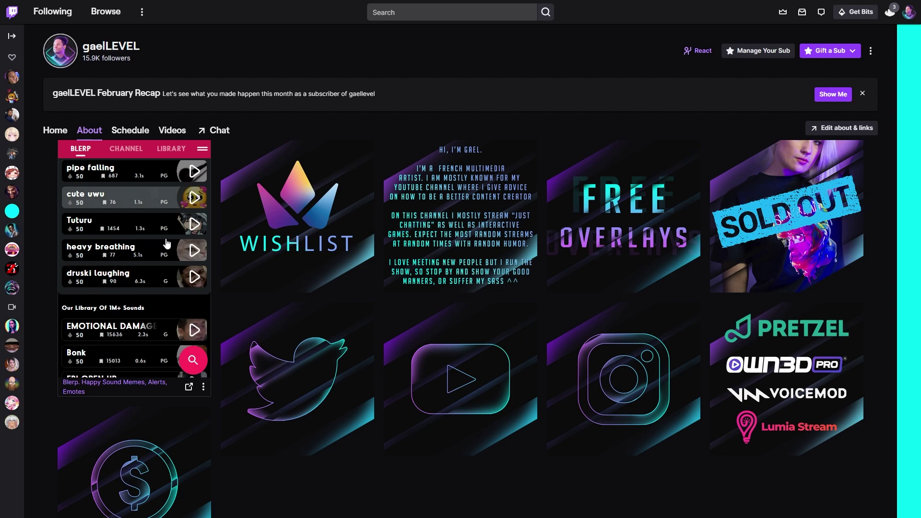
{"action": "scroll", "coordinate": [146, 214], "scroll_direction": "down", "scroll_amount": 1}
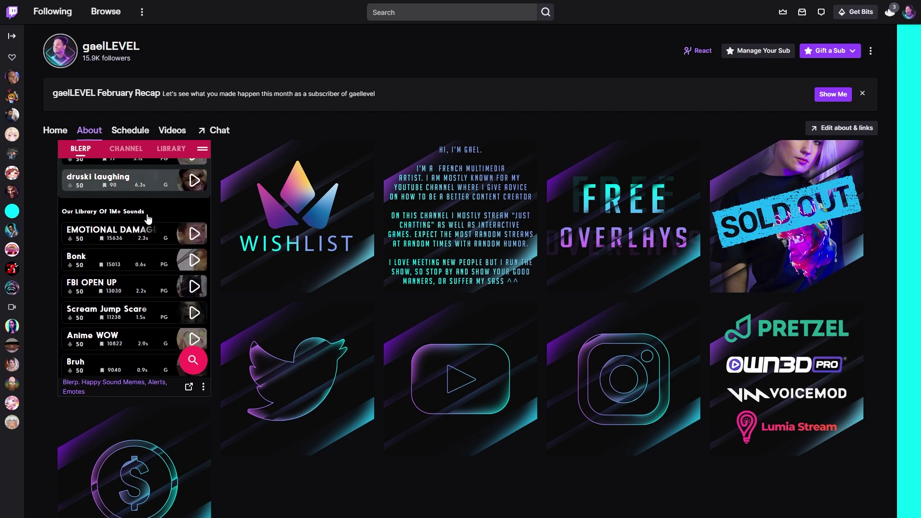
{"action": "scroll", "coordinate": [140, 261], "scroll_direction": "down", "scroll_amount": 3}
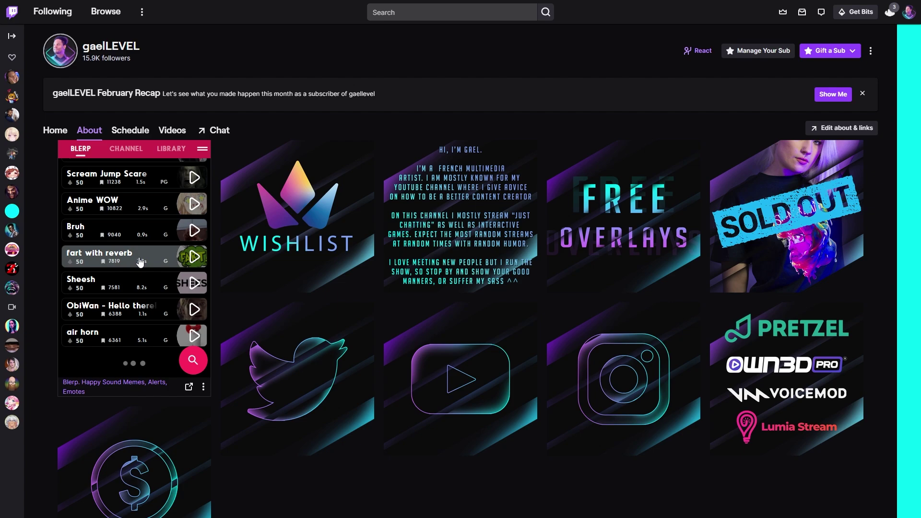
{"action": "scroll", "coordinate": [140, 262], "scroll_direction": "down", "scroll_amount": 5}
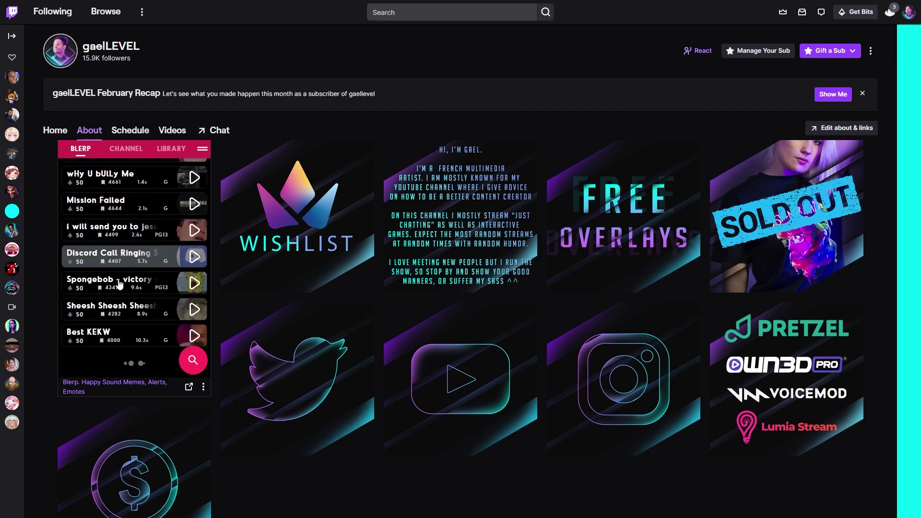
{"action": "scroll", "coordinate": [120, 284], "scroll_direction": "down", "scroll_amount": 3}
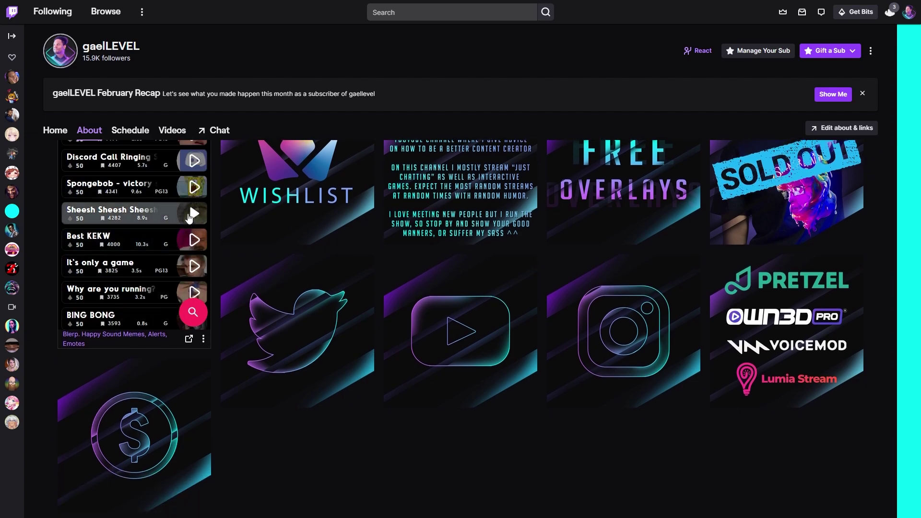
{"action": "left_click", "coordinate": [194, 214]}
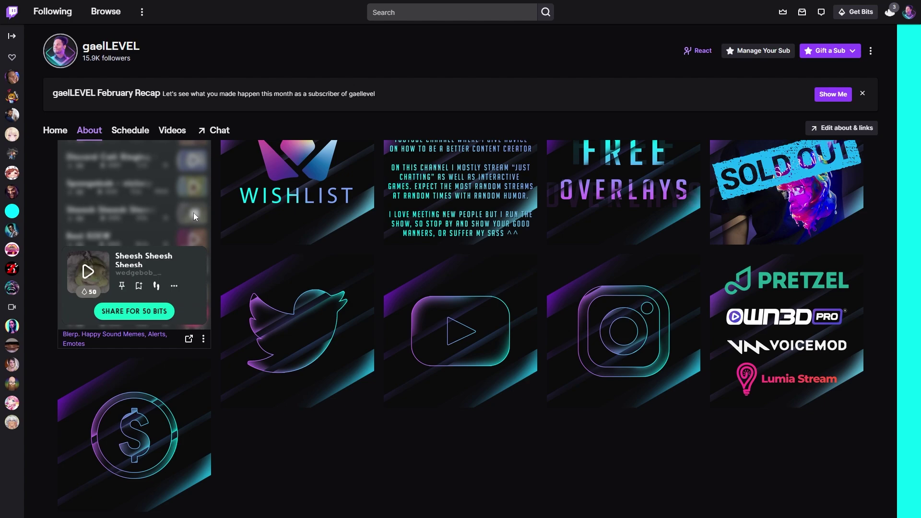
{"action": "left_click", "coordinate": [87, 271]}
{"action": "left_click", "coordinate": [160, 288]}
Browse the panel's CHANNEL and LIBRARY tabs and menu, then return to the channel player
{"action": "left_click", "coordinate": [135, 200]}
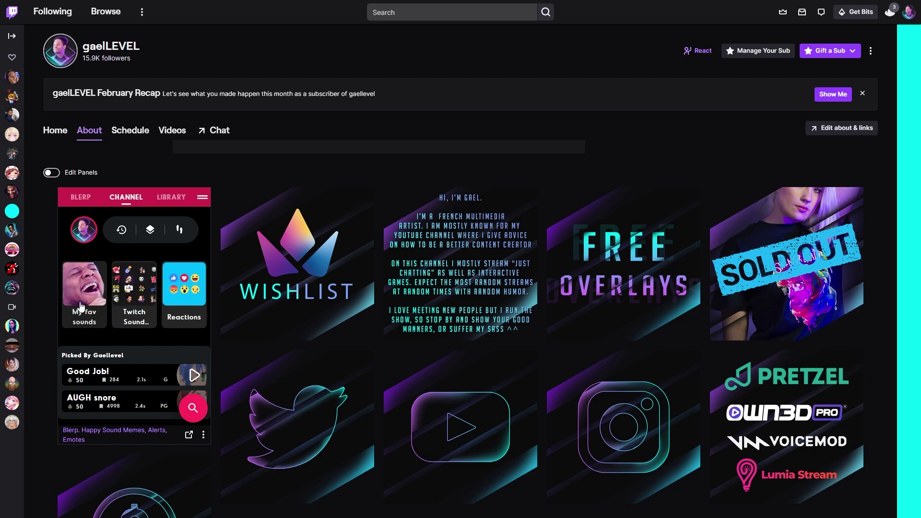
{"action": "scroll", "coordinate": [84, 288], "scroll_direction": "down", "scroll_amount": 2}
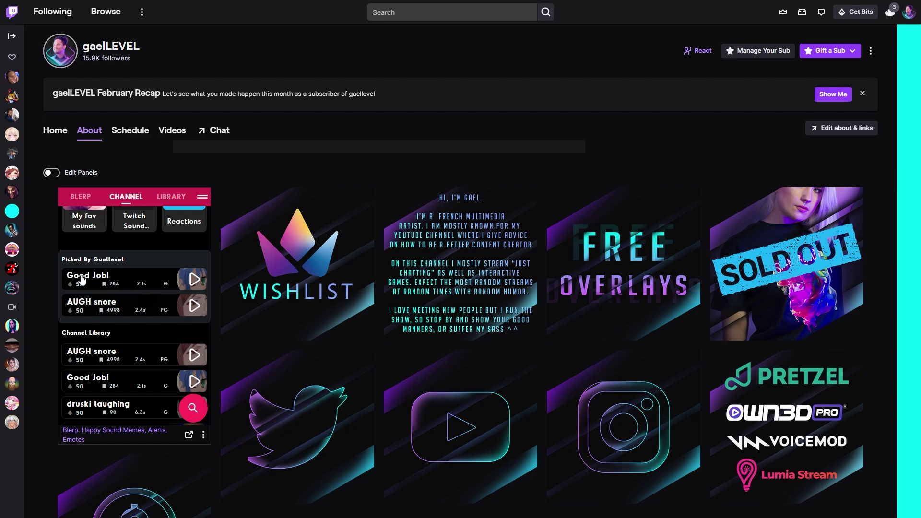
{"action": "scroll", "coordinate": [119, 288], "scroll_direction": "down", "scroll_amount": 3}
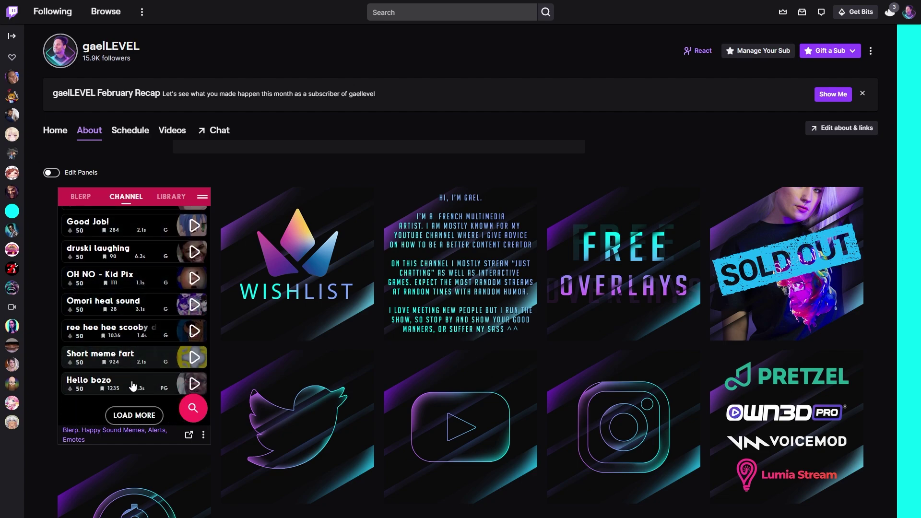
{"action": "left_click", "coordinate": [175, 203]}
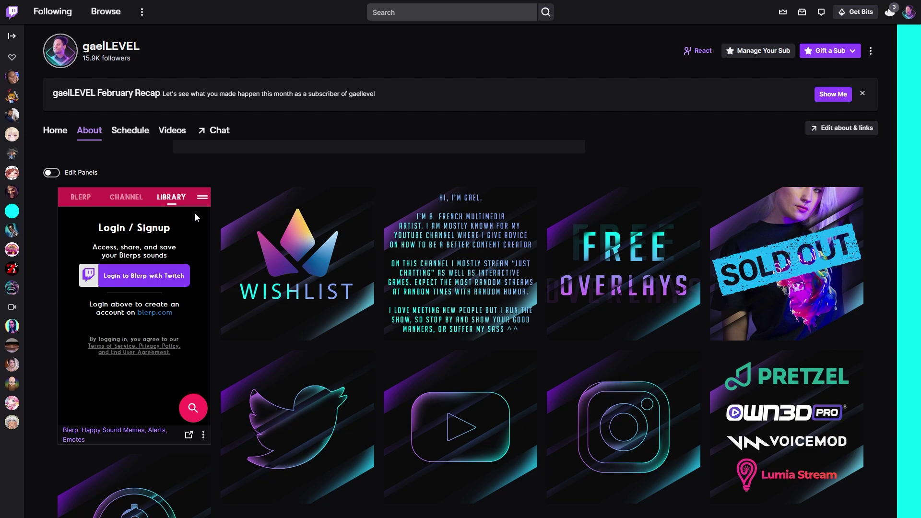
{"action": "left_click", "coordinate": [202, 199]}
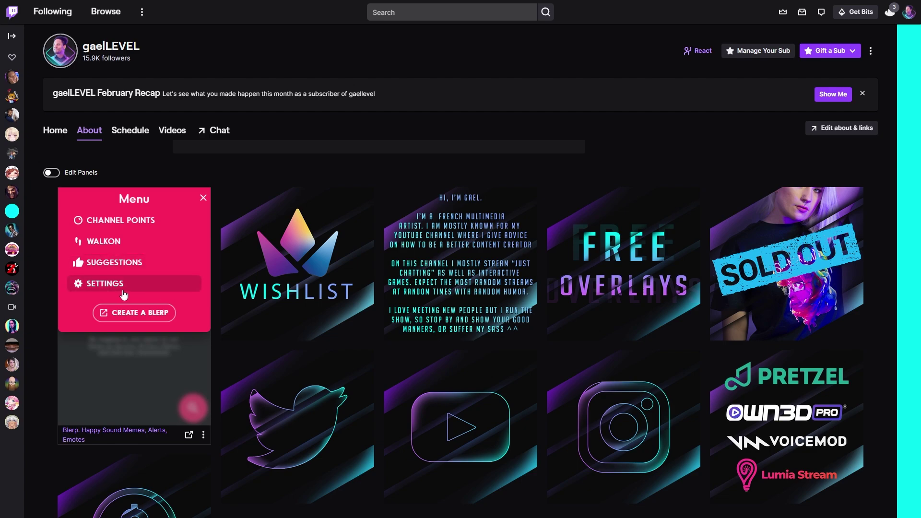
{"action": "left_click", "coordinate": [214, 130]}
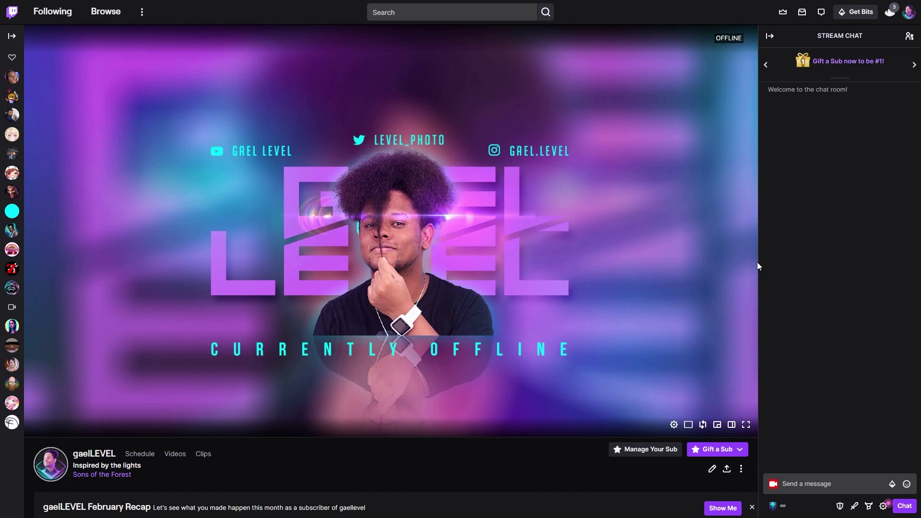
Show the channel points Rewards & Challenges, scrolling to cartoon slip sfx and roblox bye
{"action": "left_click", "coordinate": [781, 506]}
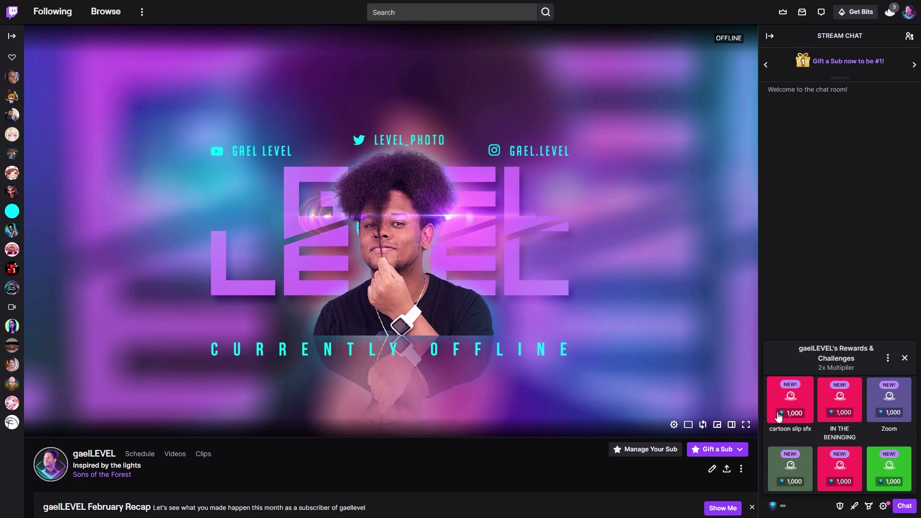
{"action": "scroll", "coordinate": [854, 403], "scroll_direction": "down", "scroll_amount": 1}
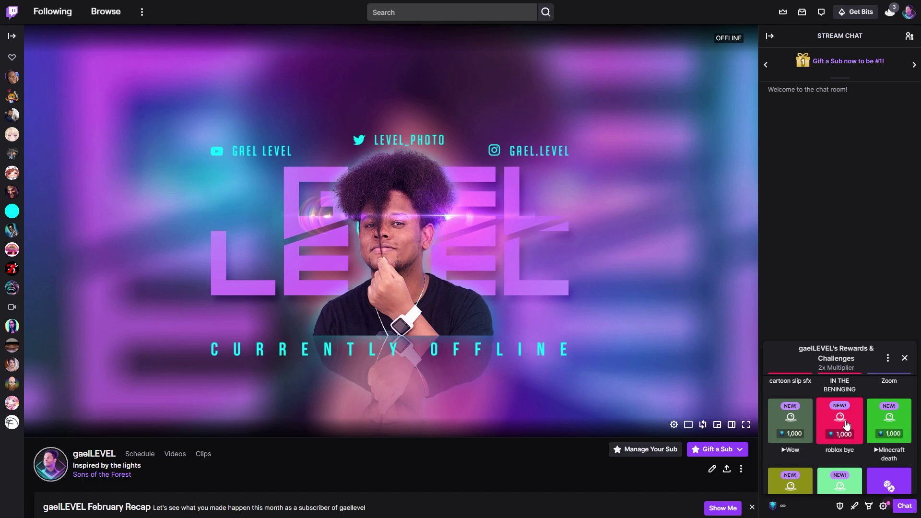
{"action": "scroll", "coordinate": [846, 425], "scroll_direction": "down", "scroll_amount": 5}
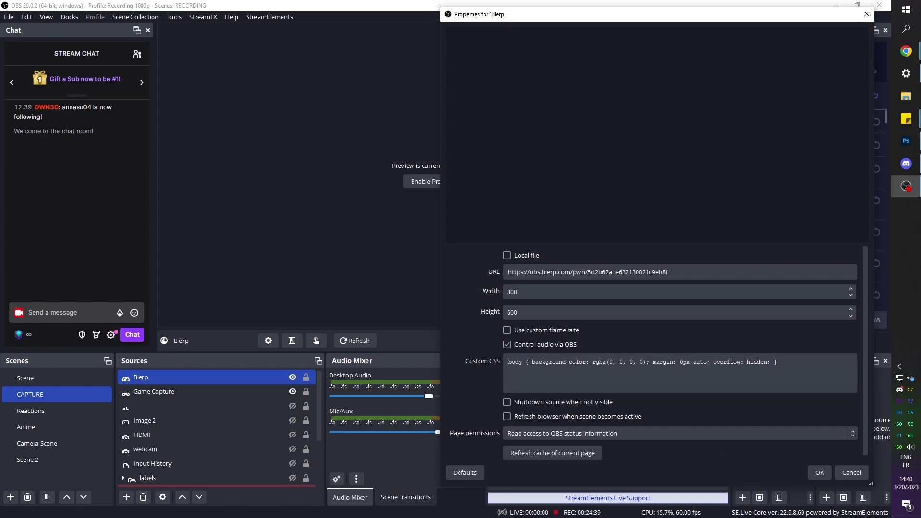
Confirm OBS audio control for the Blerp source and set its monitoring to Monitor Only (mute output)
{"action": "left_click", "coordinate": [814, 472]}
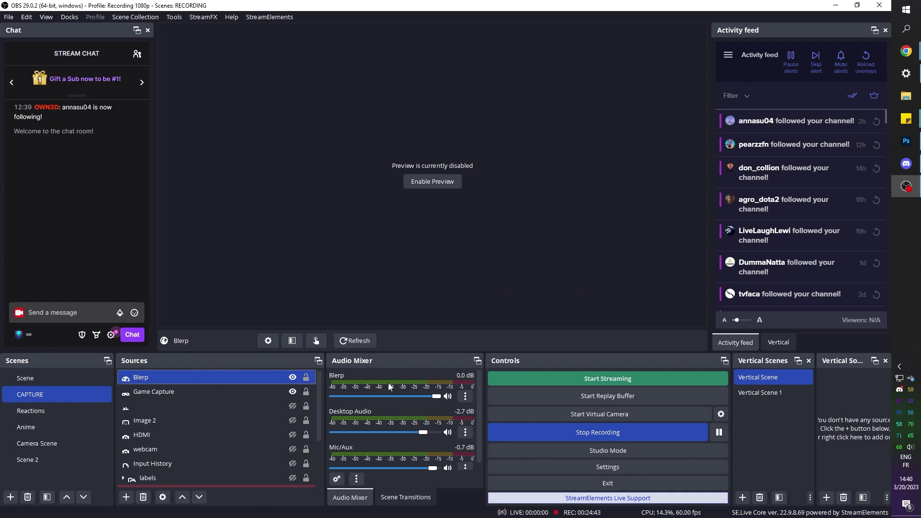
{"action": "left_click", "coordinate": [465, 396]}
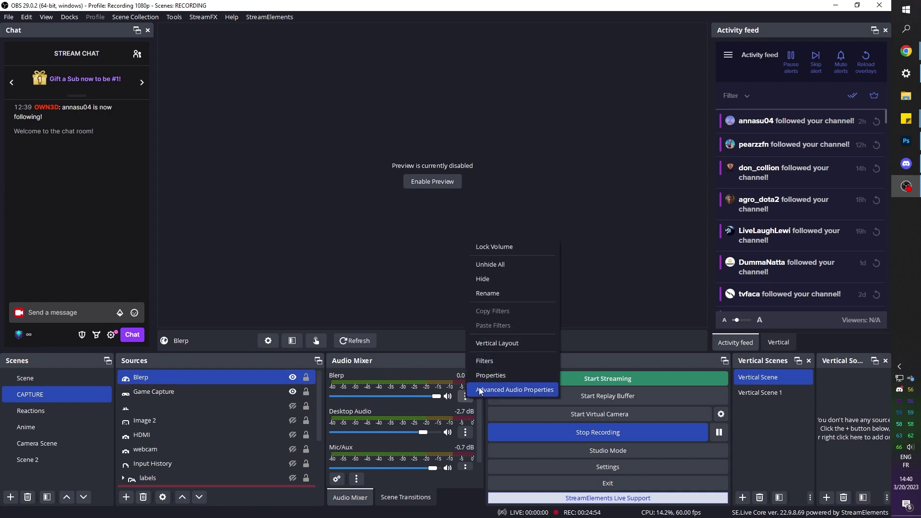
{"action": "left_click", "coordinate": [481, 390]}
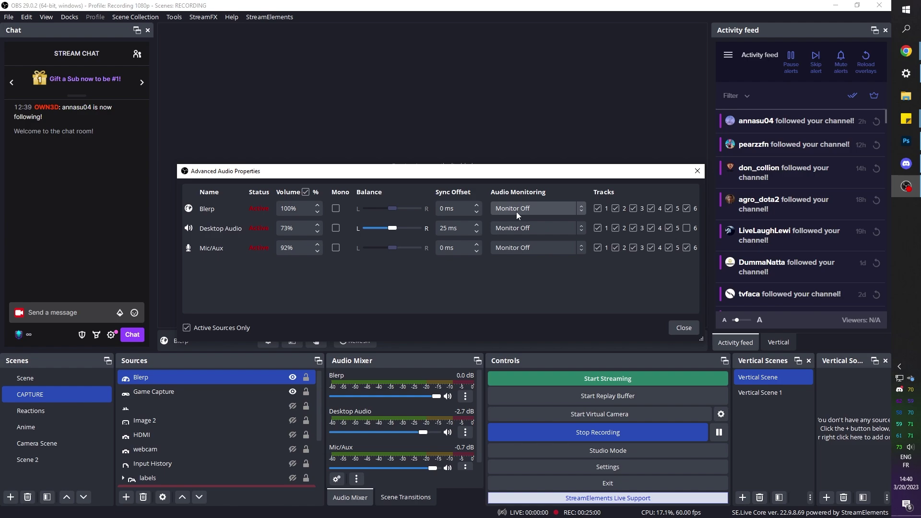
{"action": "left_click", "coordinate": [582, 209]}
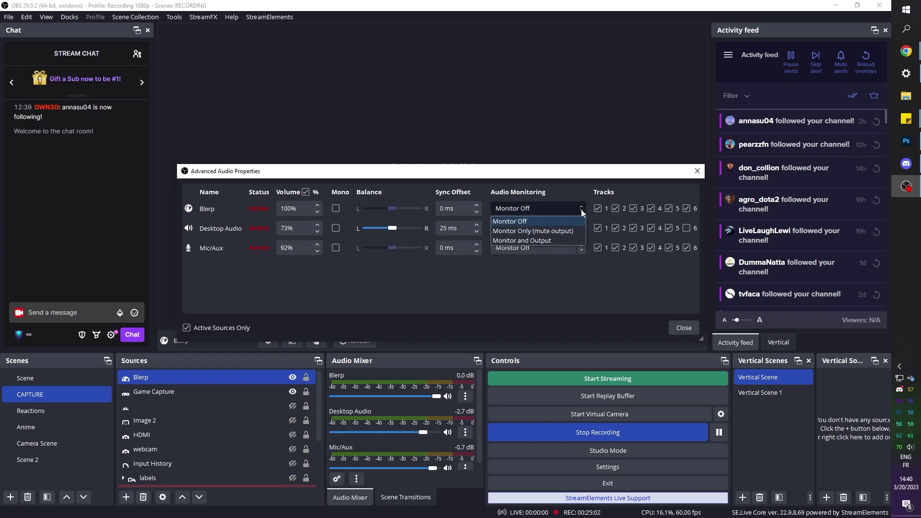
{"action": "left_click", "coordinate": [542, 229]}
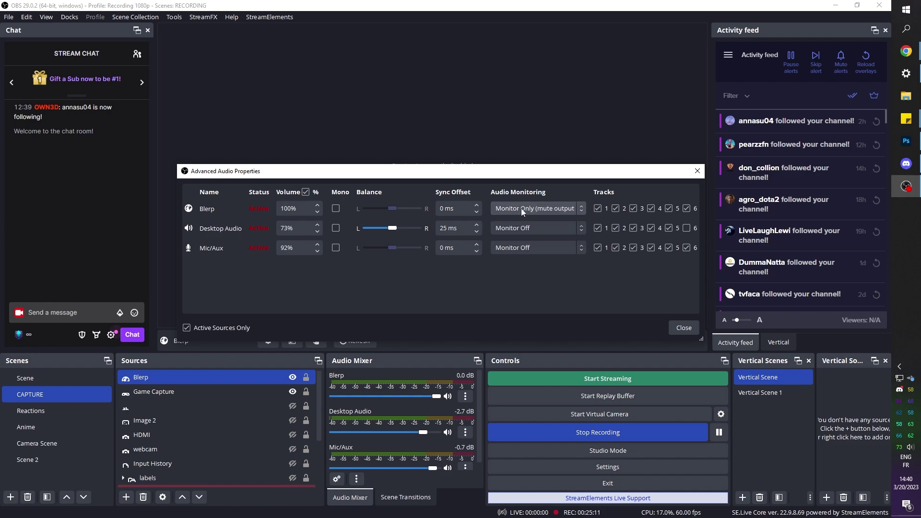
{"action": "left_click", "coordinate": [684, 329]}
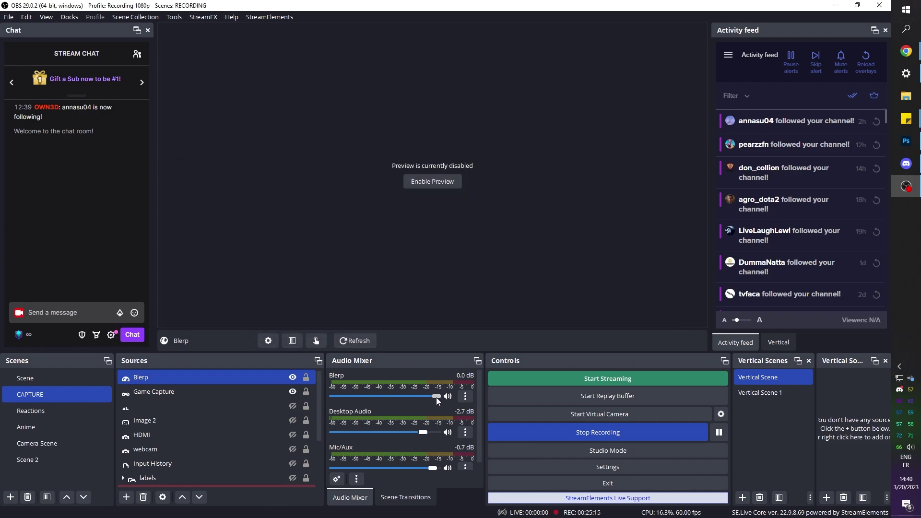